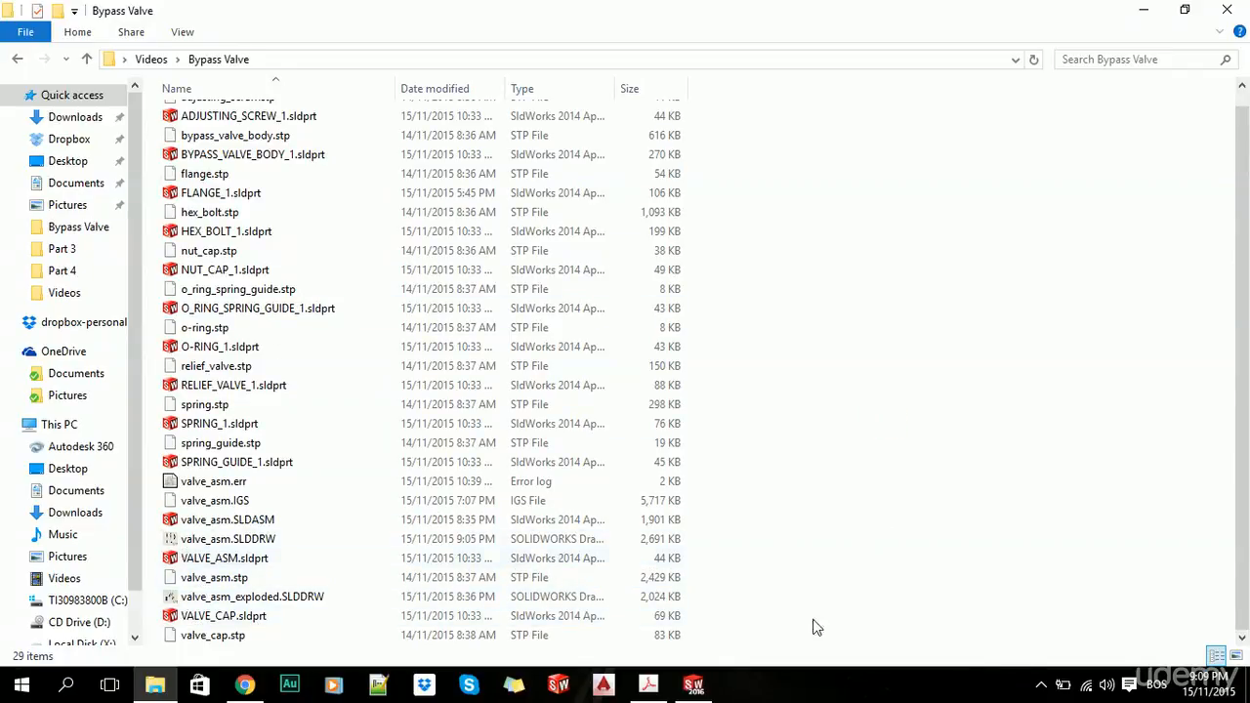
# Bring valve_asm.SLDASM from the Bypass Valve folder into the open SOLIDWORKS drawing as a model view
pyautogui.click(225, 520)
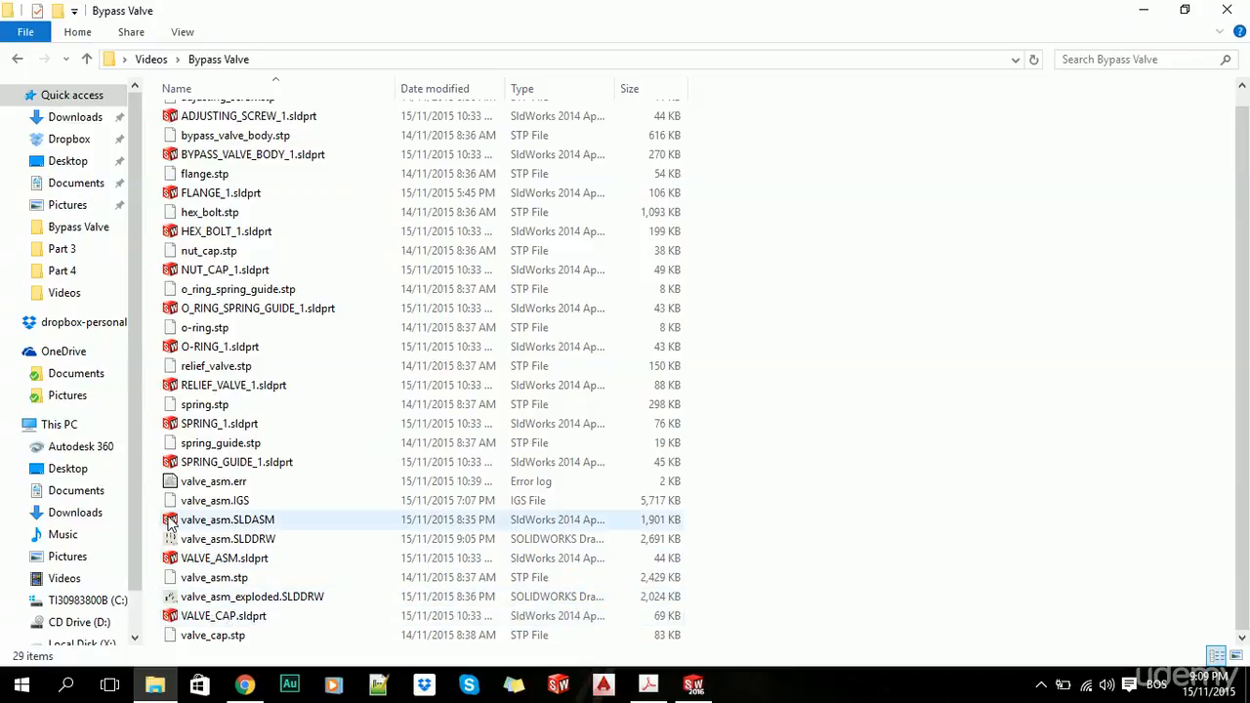
pyautogui.moveTo(224, 519)
pyautogui.mouseDown()
pyautogui.moveTo(231, 501)
pyautogui.moveTo(452, 486)
pyautogui.moveTo(670, 581)
pyautogui.moveTo(695, 684)
pyautogui.moveTo(670, 391)
pyautogui.moveTo(609, 283)
pyautogui.moveTo(626, 303)
pyautogui.mouseUp()
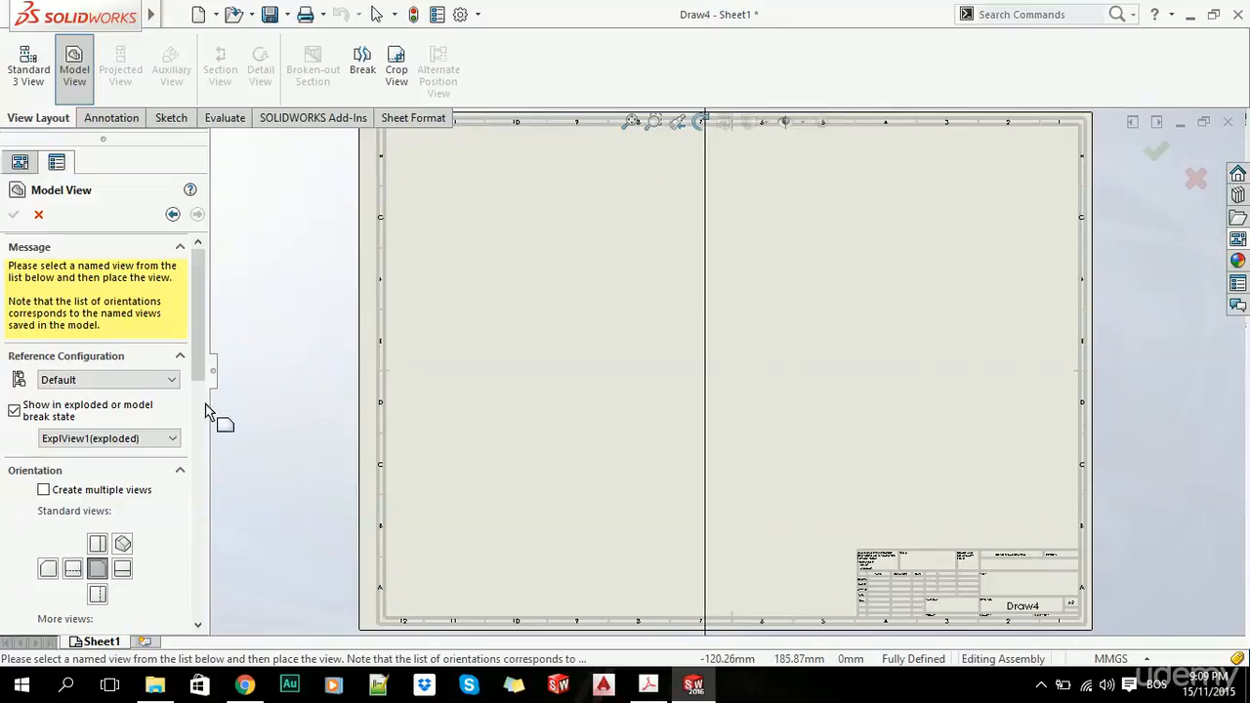
pyautogui.scroll(5, 804, 384)
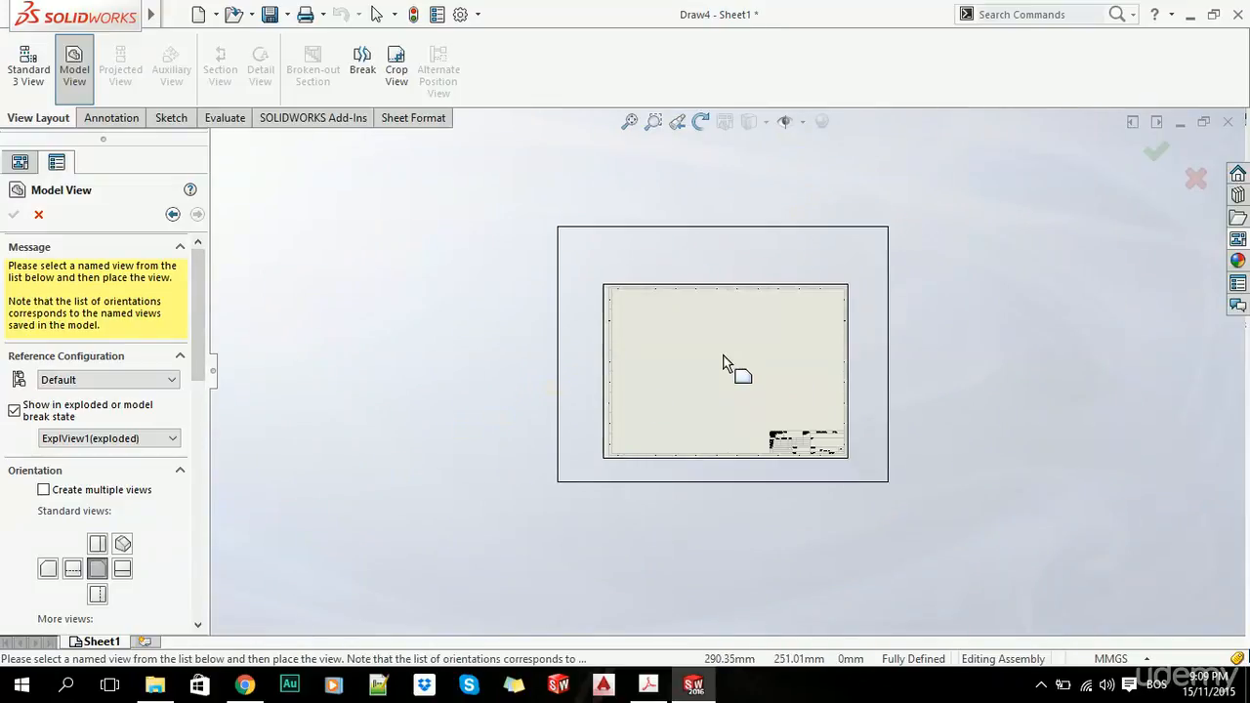
pyautogui.scroll(-2, 731, 373)
pyautogui.scroll(3, 735, 377)
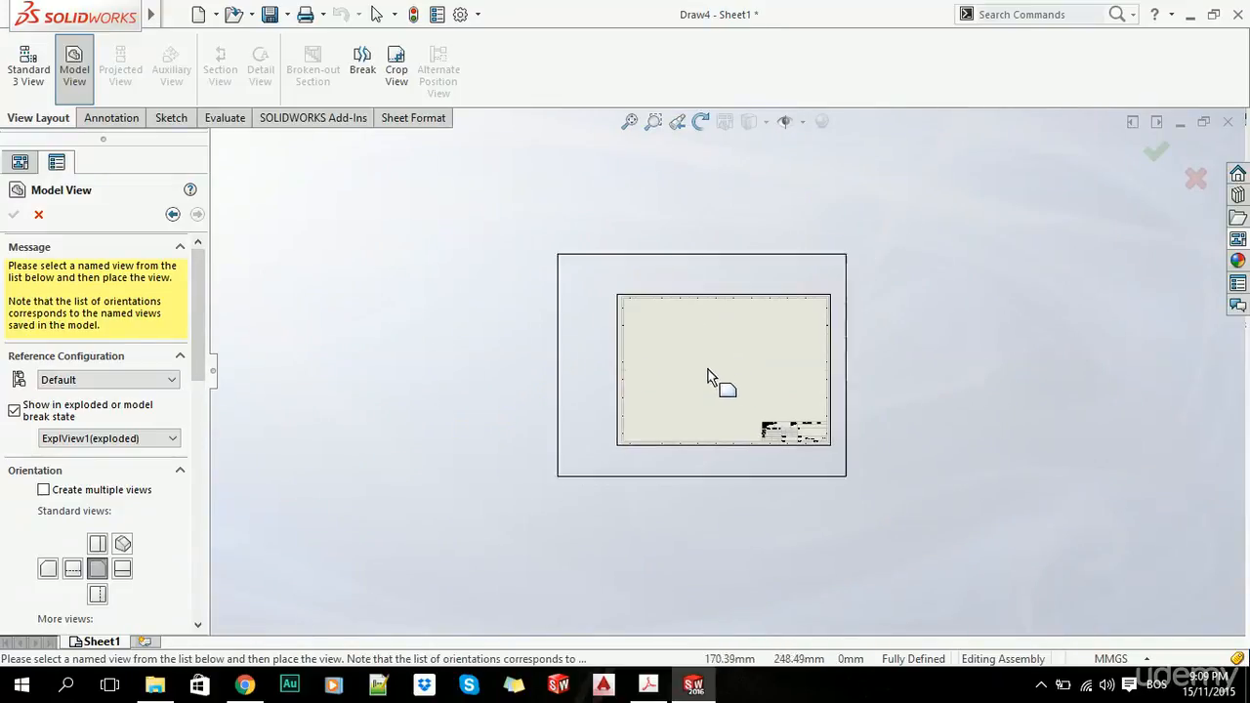
# Turn off the exploded state and place a single front view of the valve assembly in the middle of the sheet
pyautogui.click(155, 438)
pyautogui.click(154, 439)
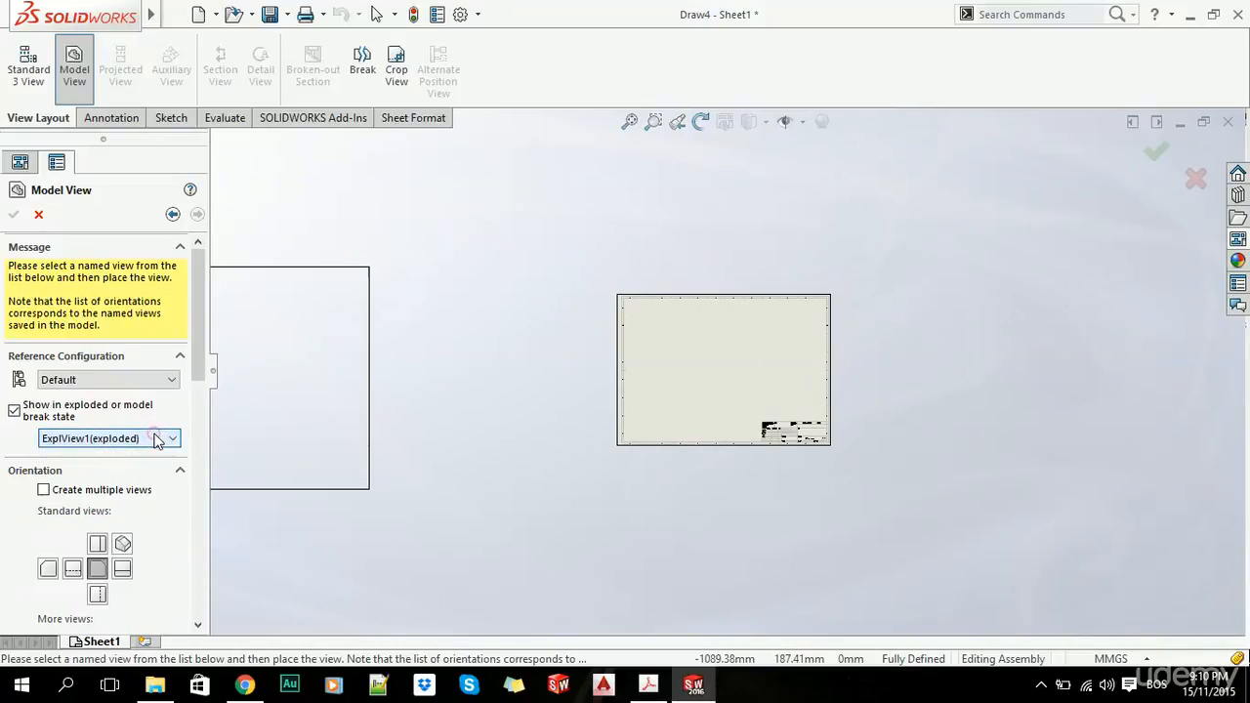
pyautogui.click(18, 412)
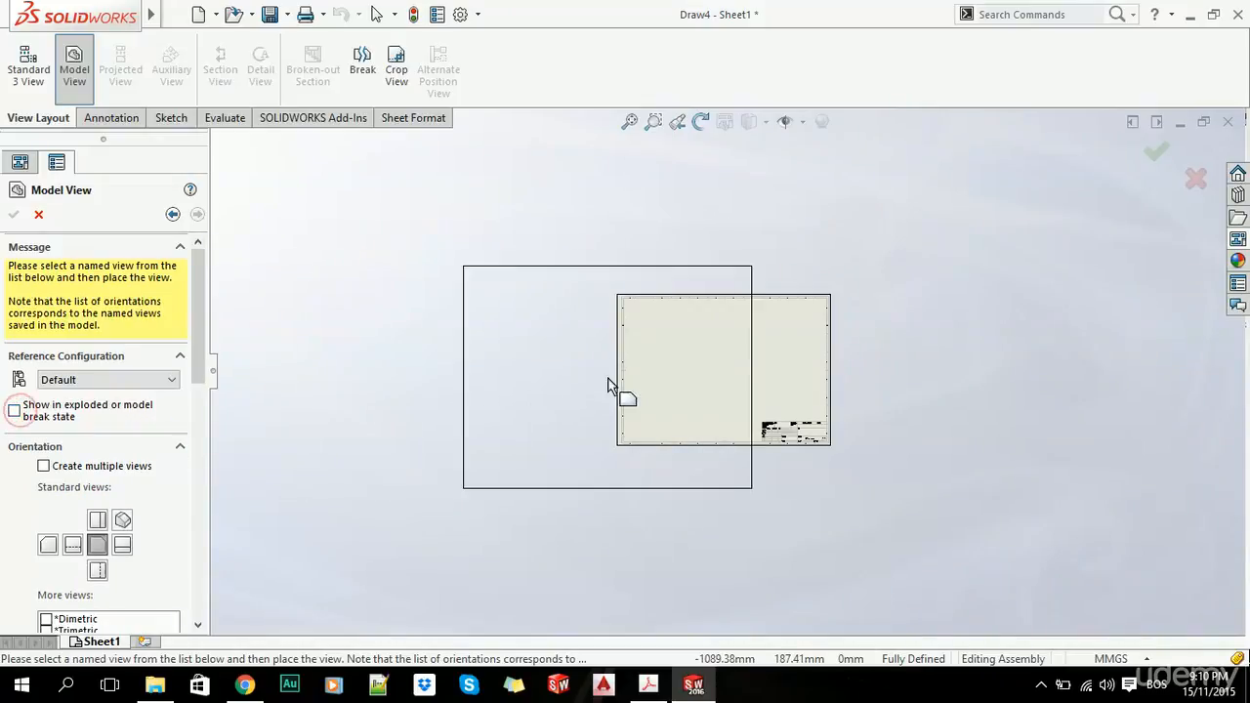
pyautogui.scroll(-1, 199, 328)
pyautogui.scroll(-1, 199, 328)
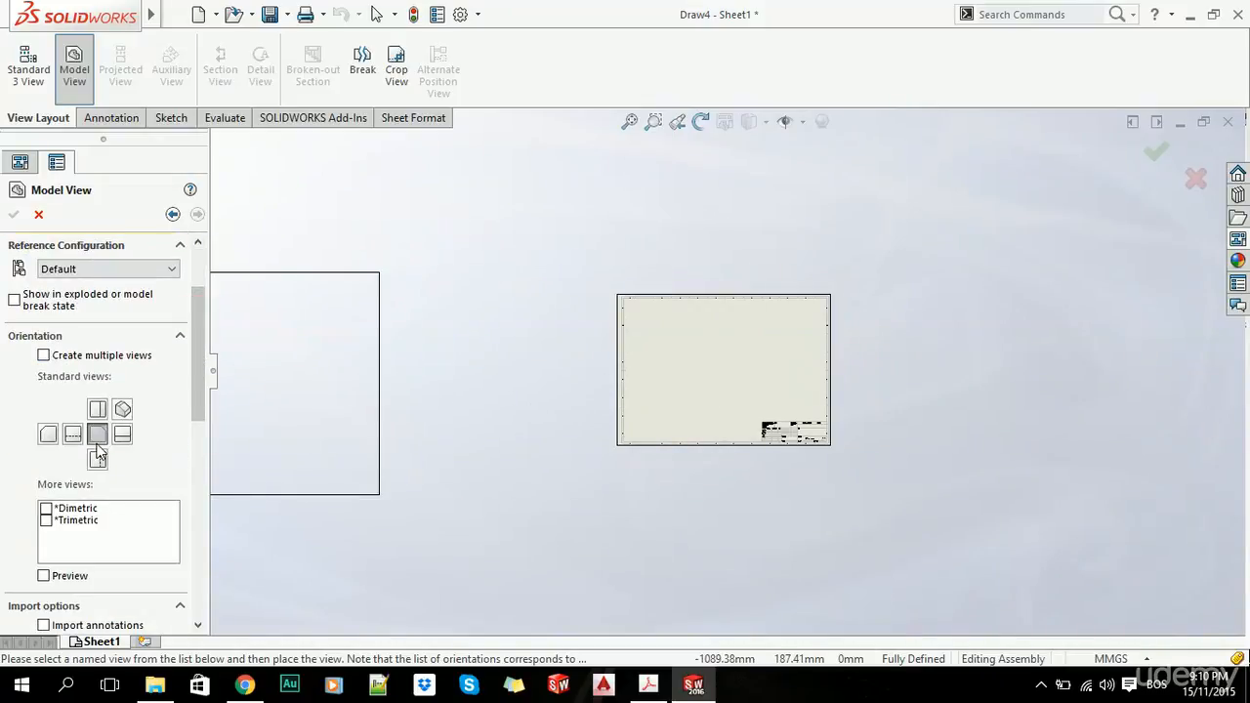
pyautogui.scroll(-3, 743, 372)
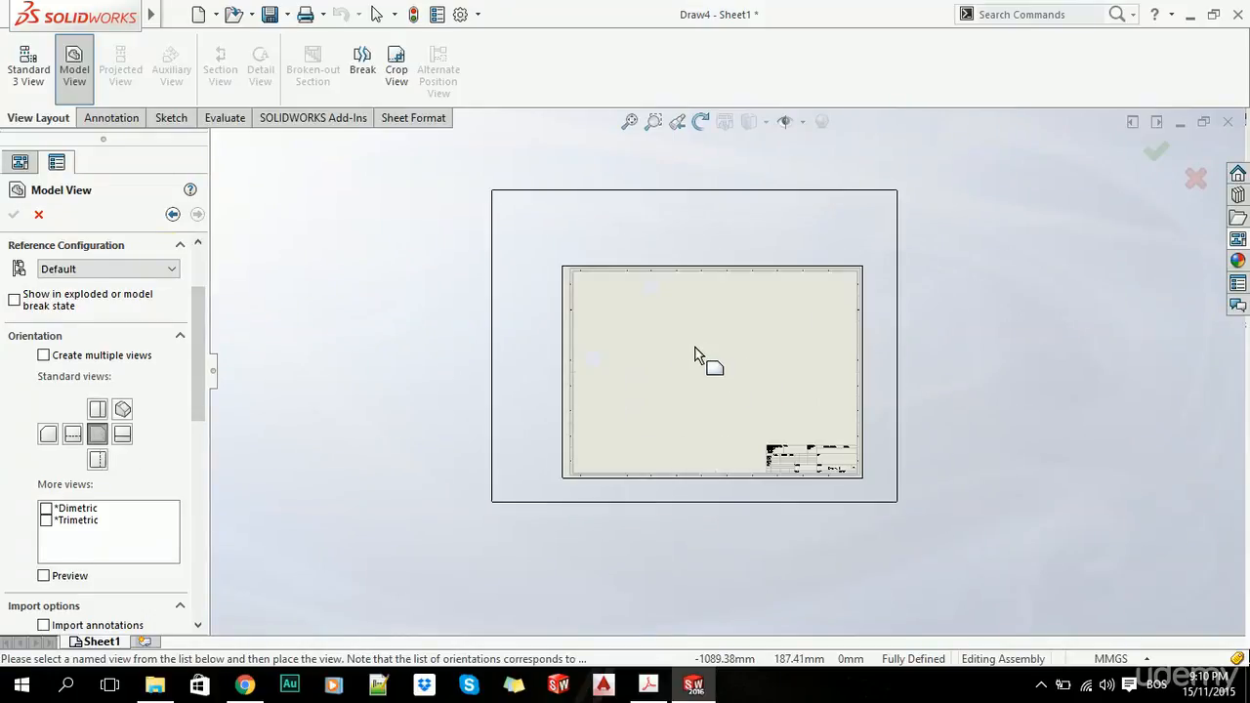
pyautogui.click(703, 369)
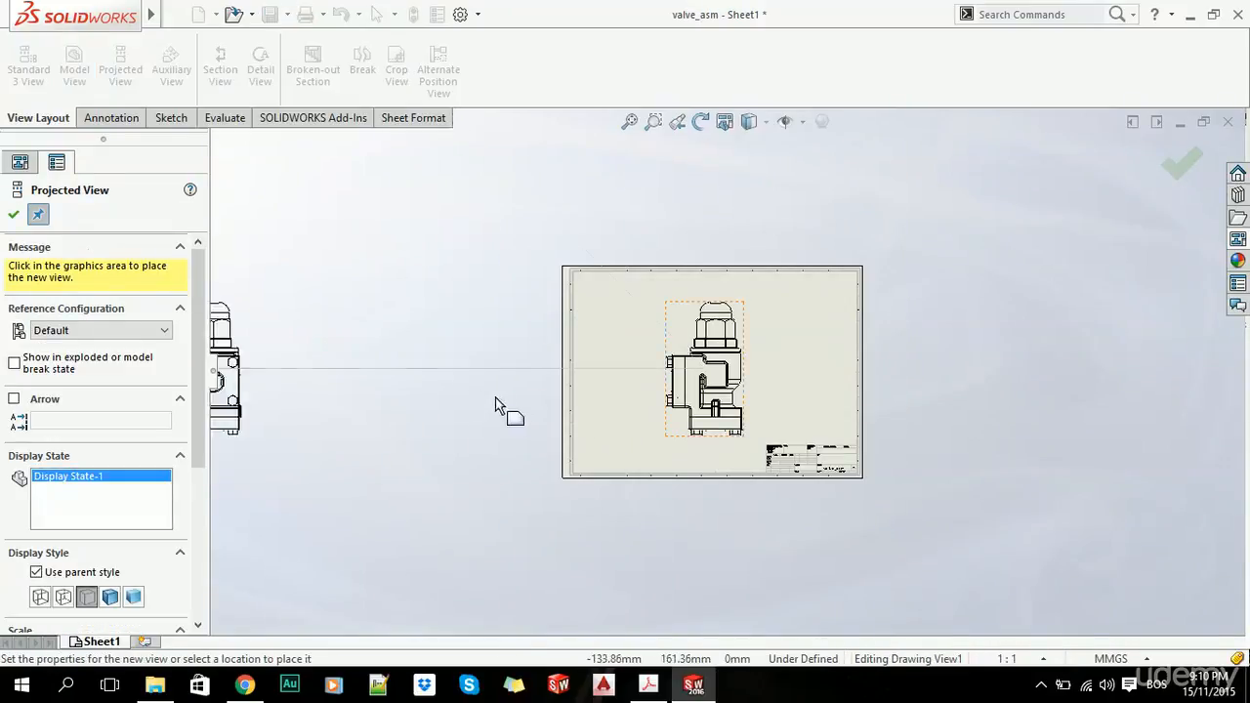
pyautogui.click(16, 214)
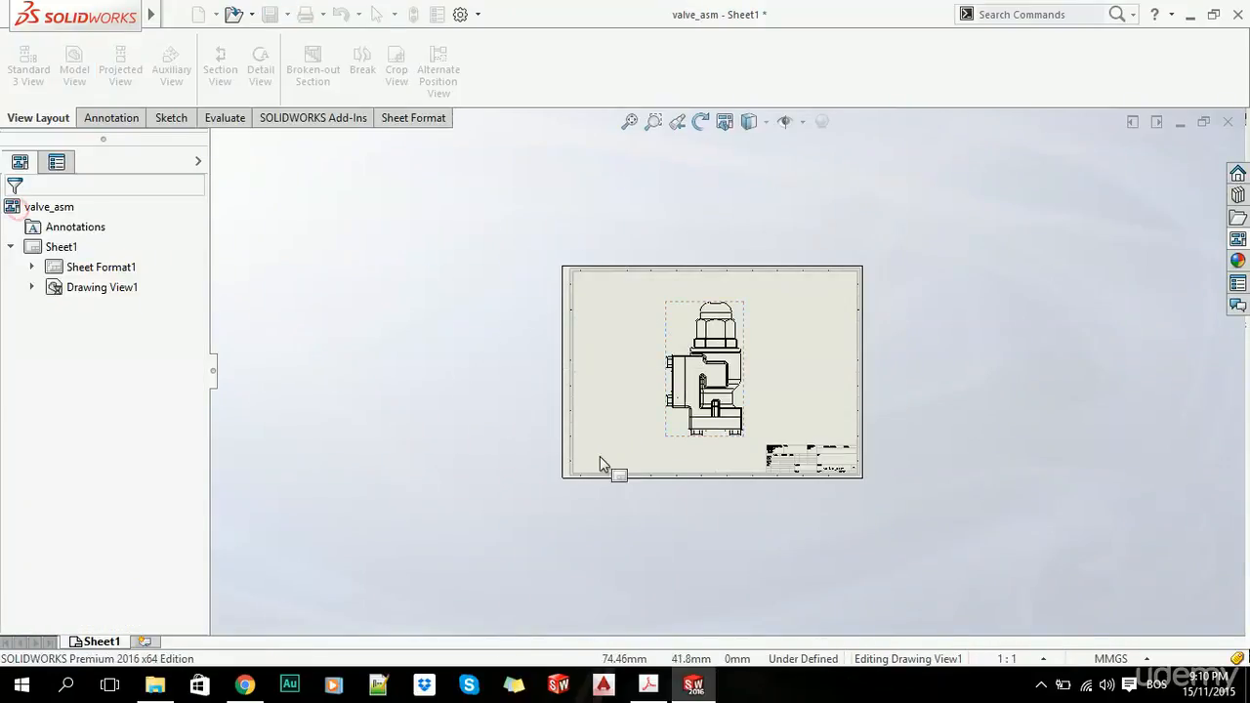
# Give the valve assembly view a custom scale of 1:2
pyautogui.scroll(-3, 723, 308)
pyautogui.click(716, 314)
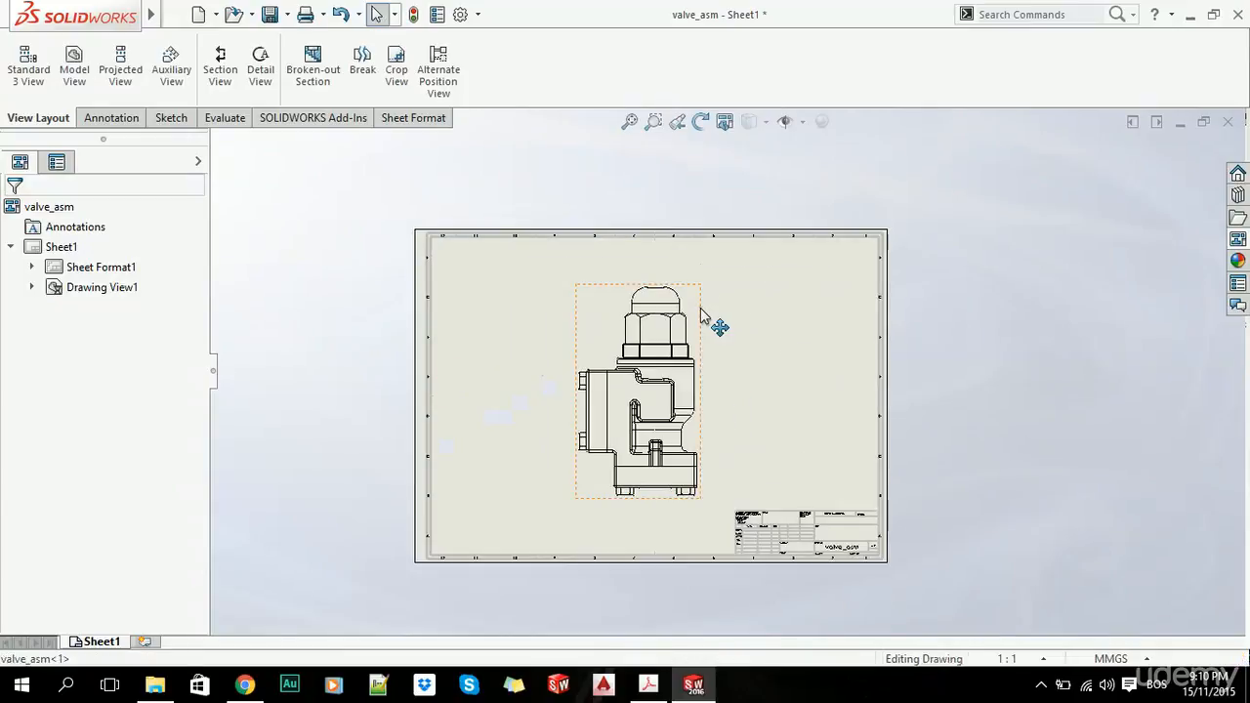
pyautogui.scroll(-5, 199, 298)
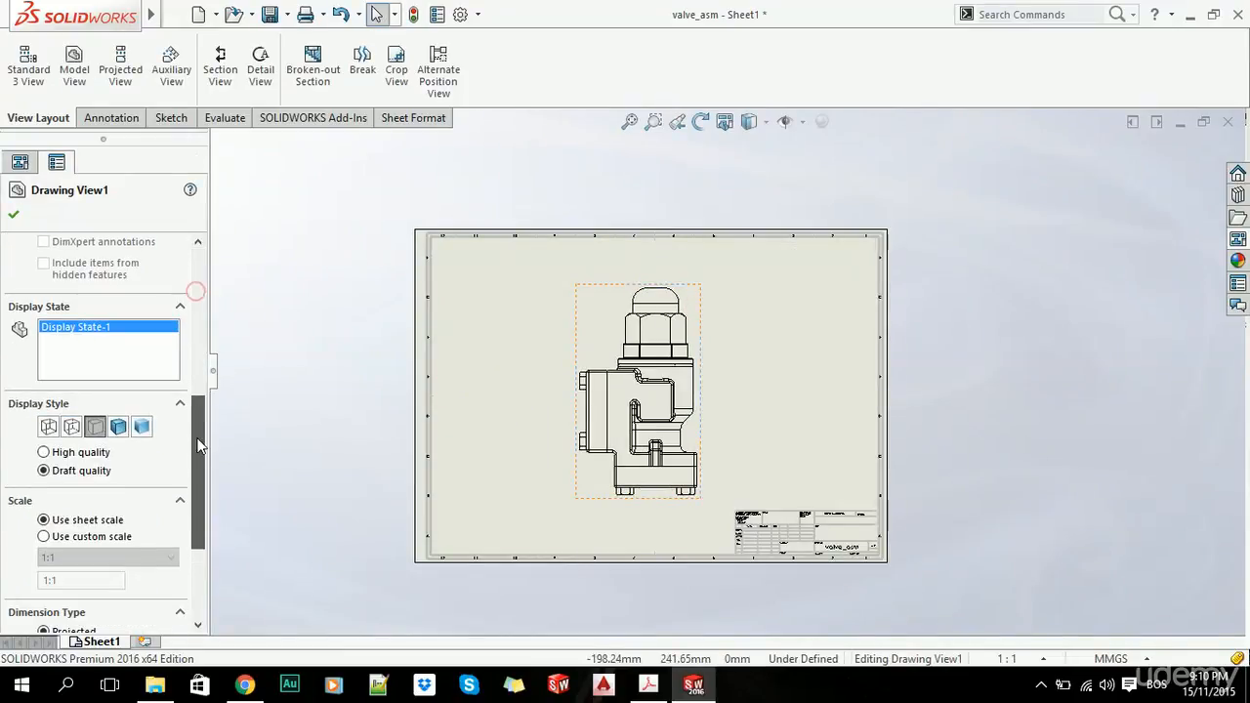
pyautogui.scroll(-1, 86, 527)
pyautogui.click(44, 486)
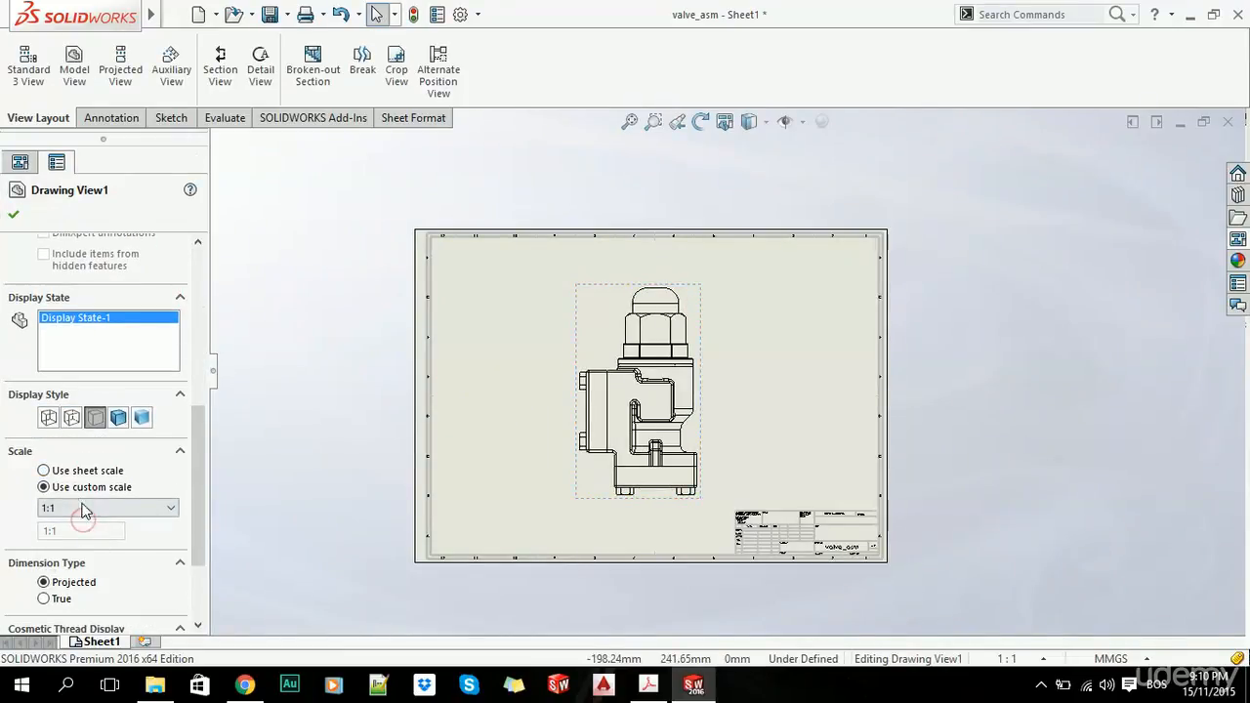
pyautogui.click(98, 508)
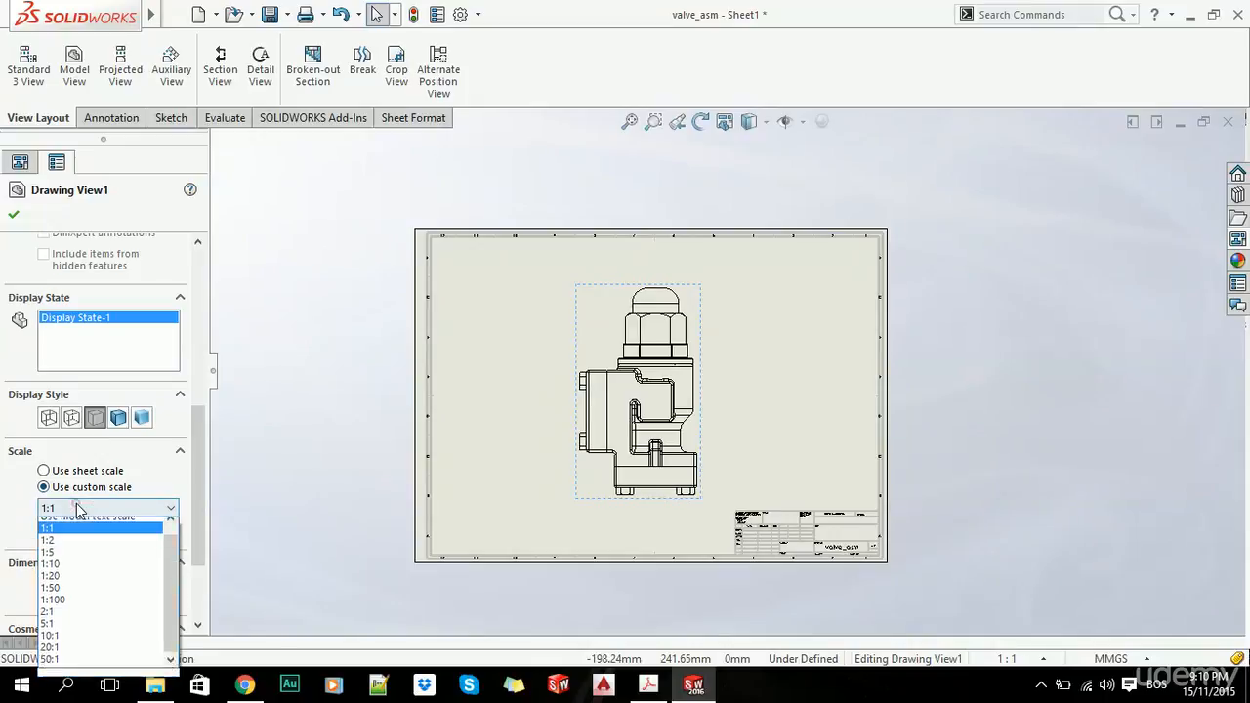
pyautogui.click(81, 621)
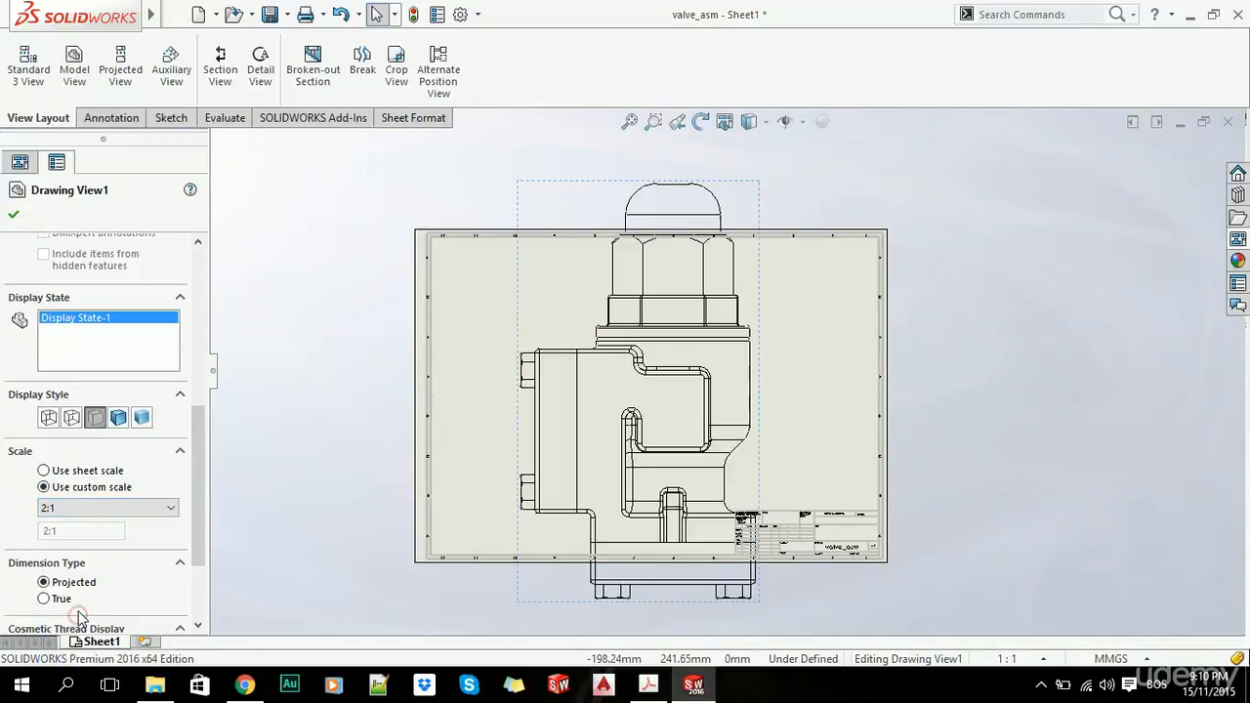
pyautogui.click(78, 508)
pyautogui.click(59, 560)
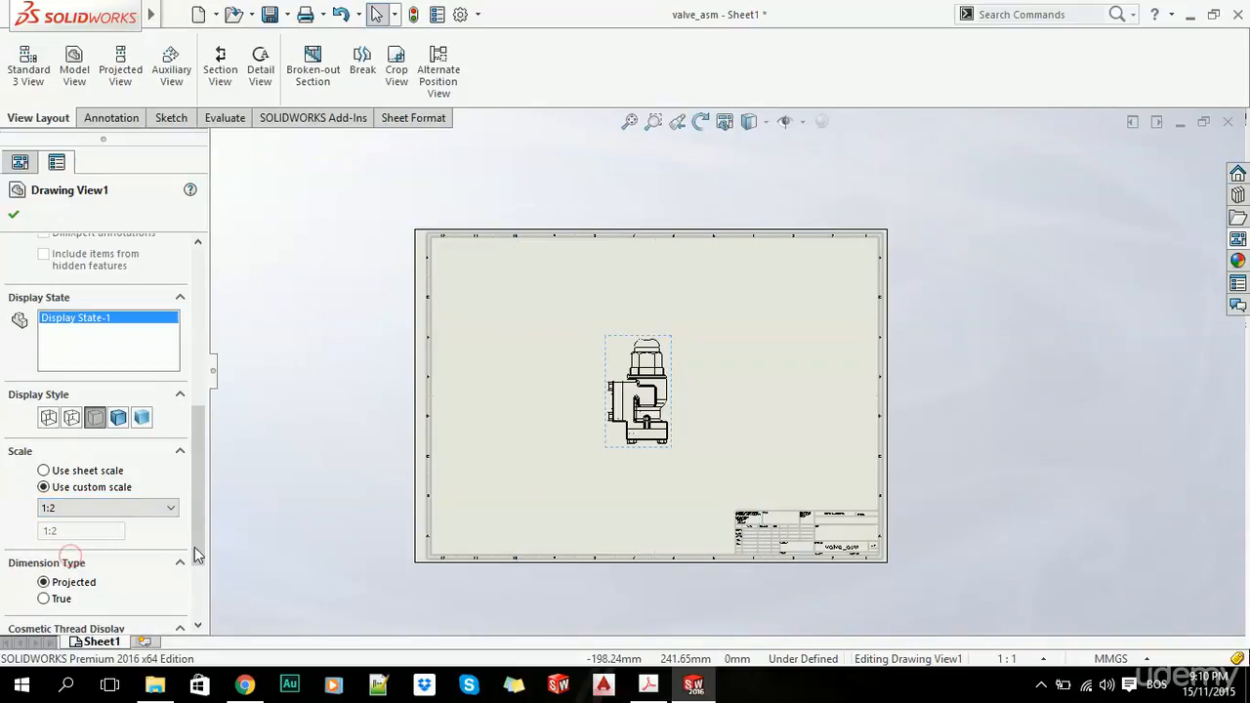
pyautogui.click(17, 214)
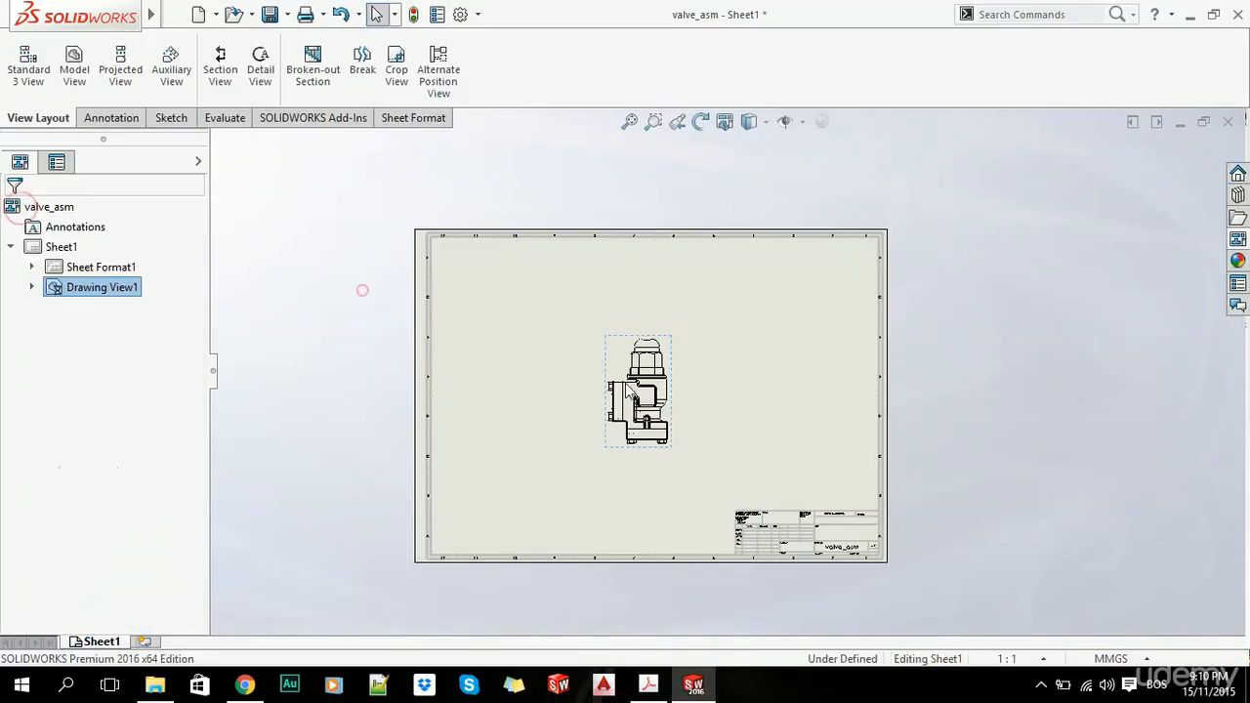
# Move the valve assembly view to the upper-left area of the drawing sheet
pyautogui.scroll(2, 616, 322)
pyautogui.moveTo(609, 319)
pyautogui.mouseDown()
pyautogui.moveTo(519, 257)
pyautogui.moveTo(444, 232)
pyautogui.mouseUp()
pyautogui.click(298, 350)
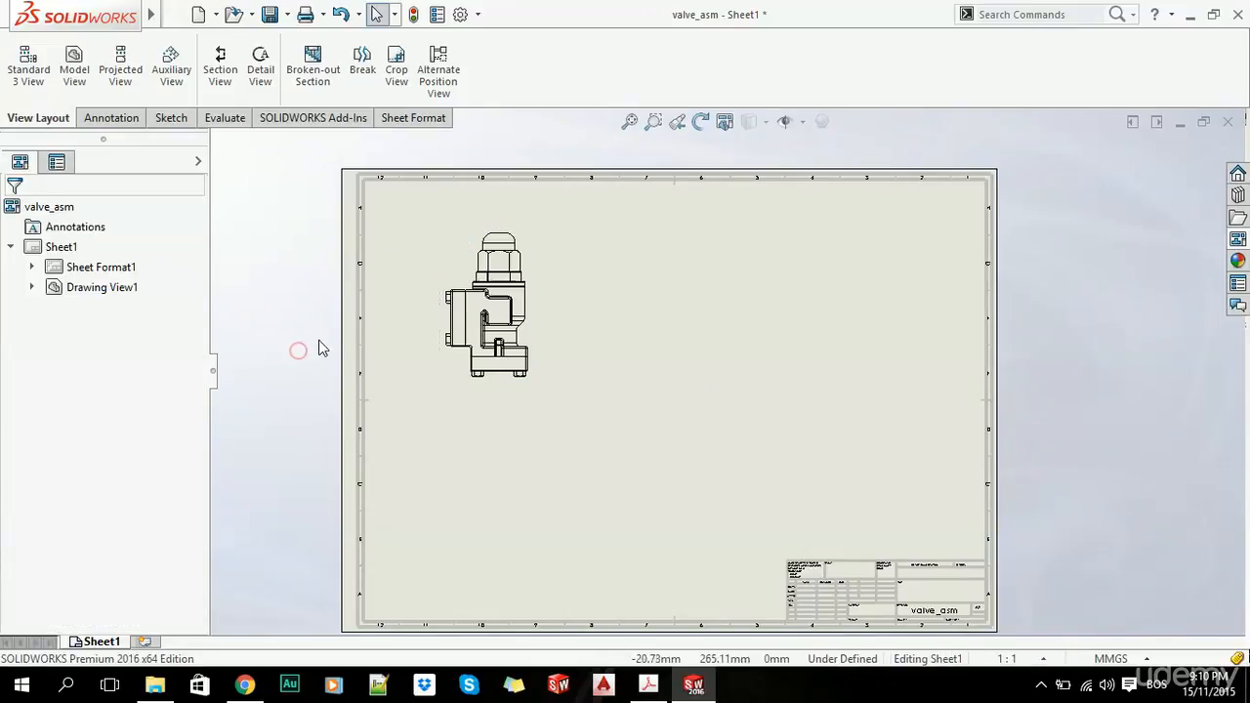
pyautogui.scroll(-1, 596, 367)
pyautogui.scroll(1, 712, 311)
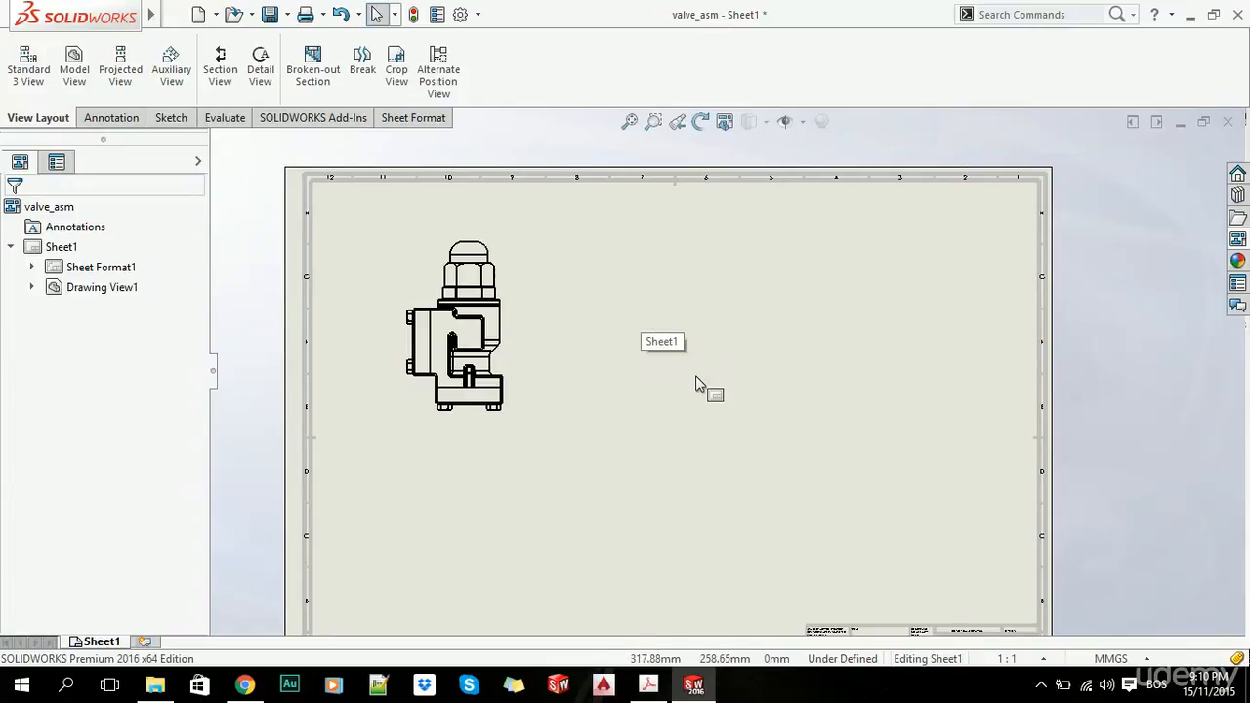
pyautogui.click(1243, 242)
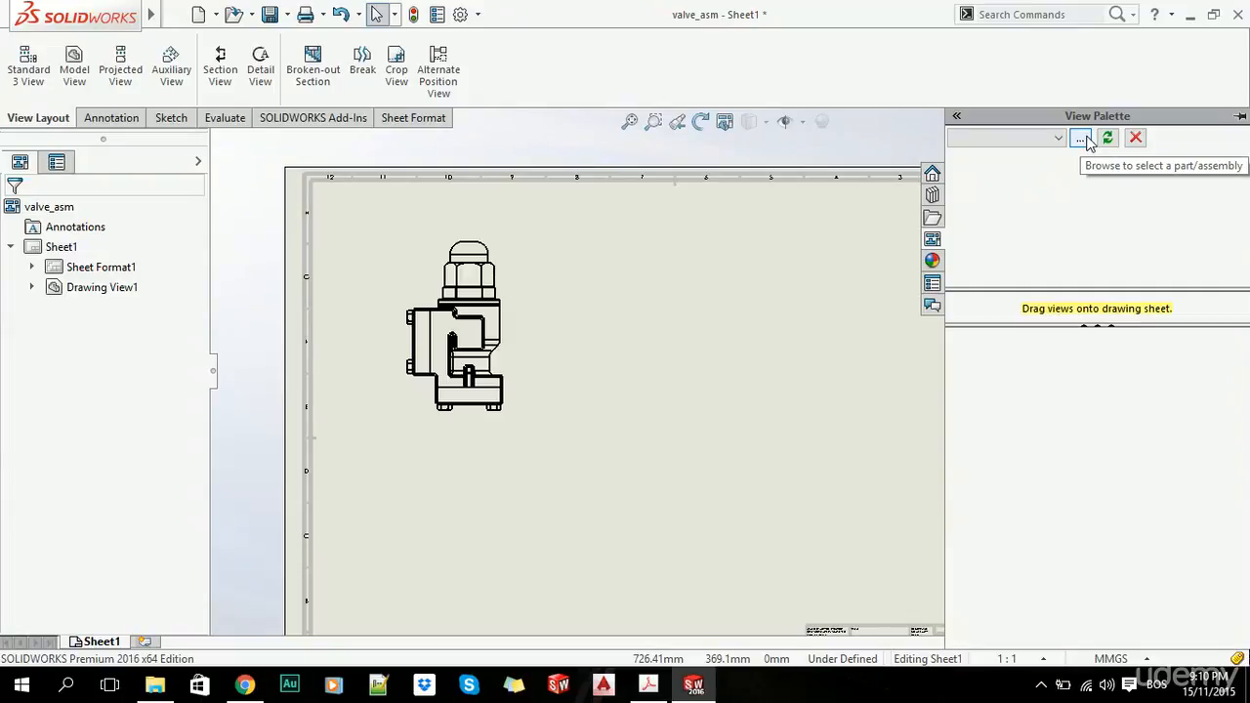
pyautogui.click(110, 117)
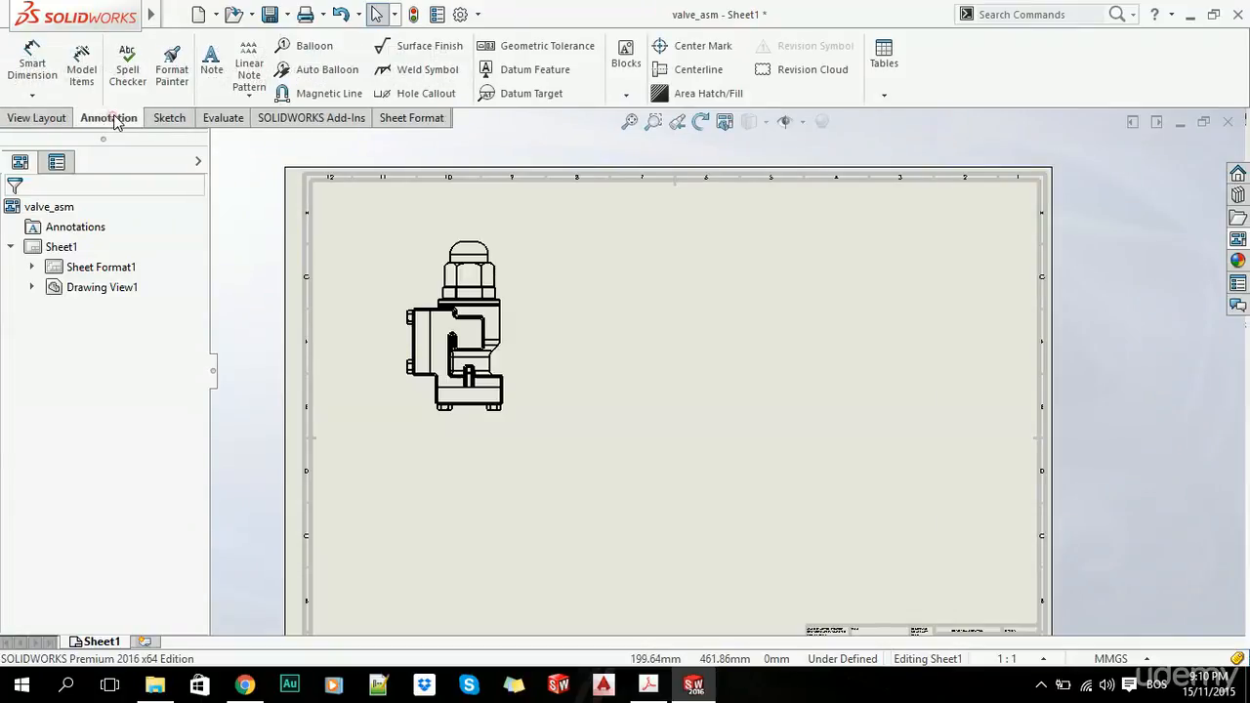
pyautogui.click(38, 117)
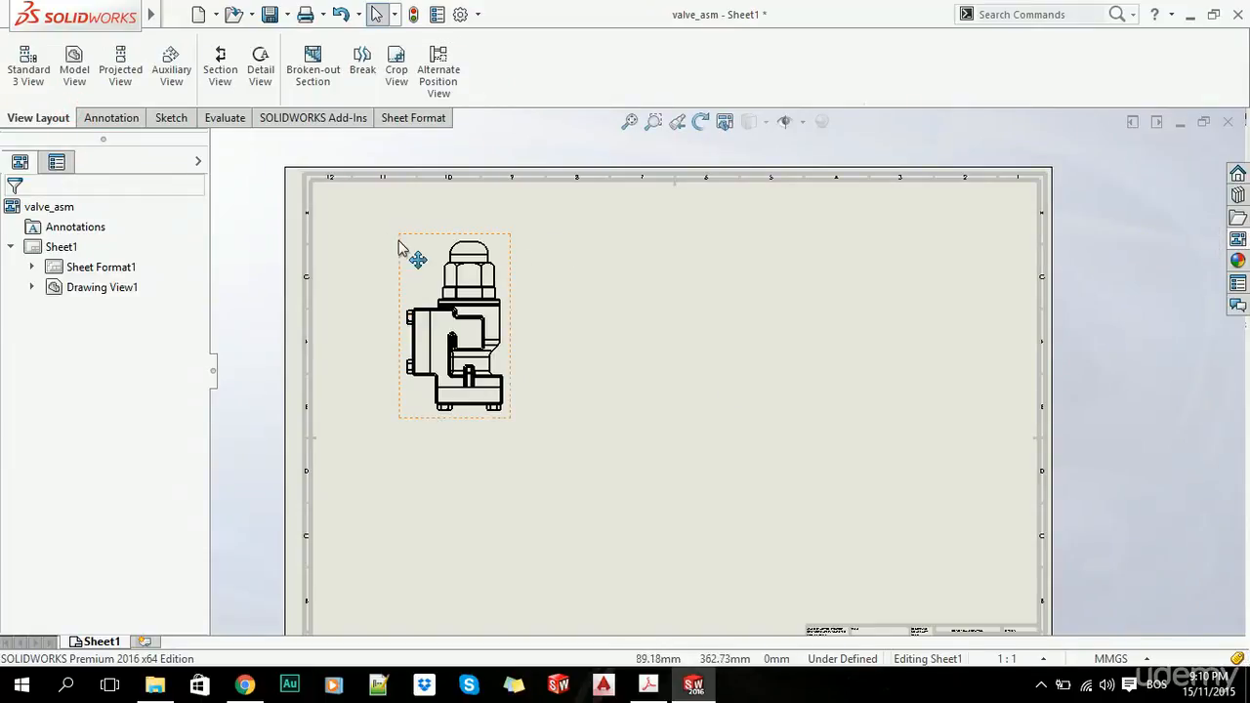
# Nudge the valve assembly view slightly closer to the sheet's upper-left corner
pyautogui.moveTo(399, 248); pyautogui.dragTo(395, 240)
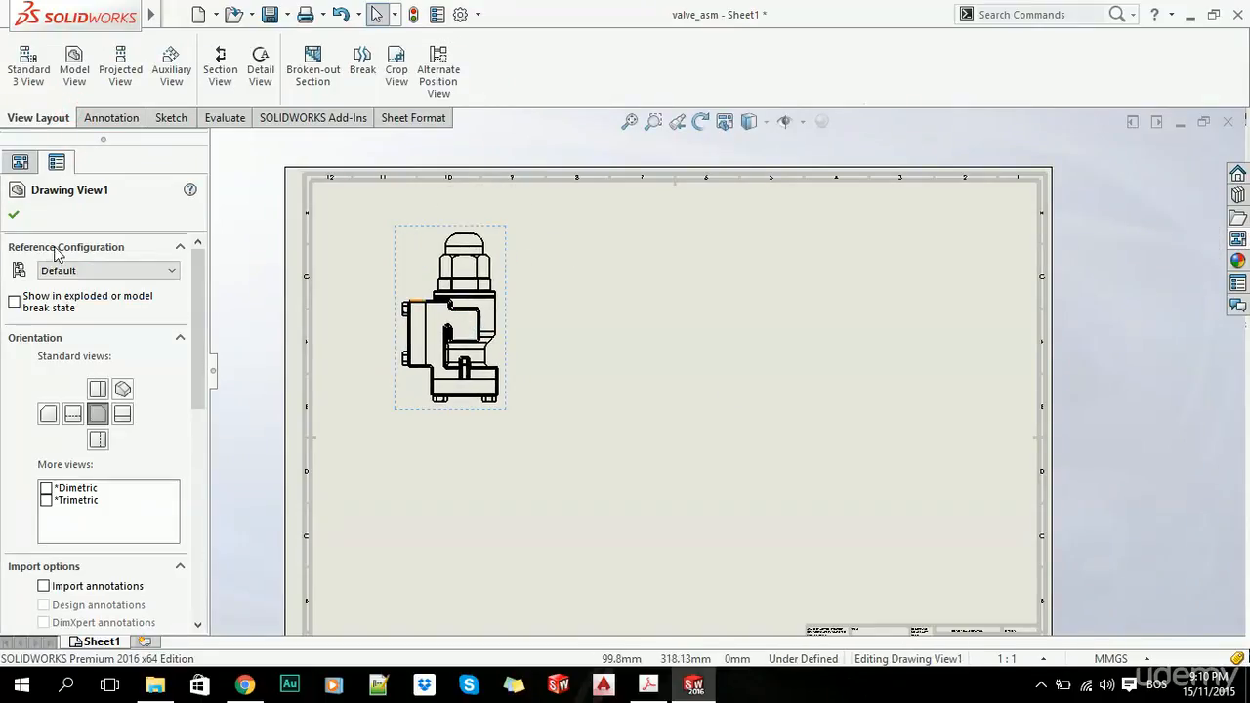
pyautogui.click(14, 222)
pyautogui.click(395, 265)
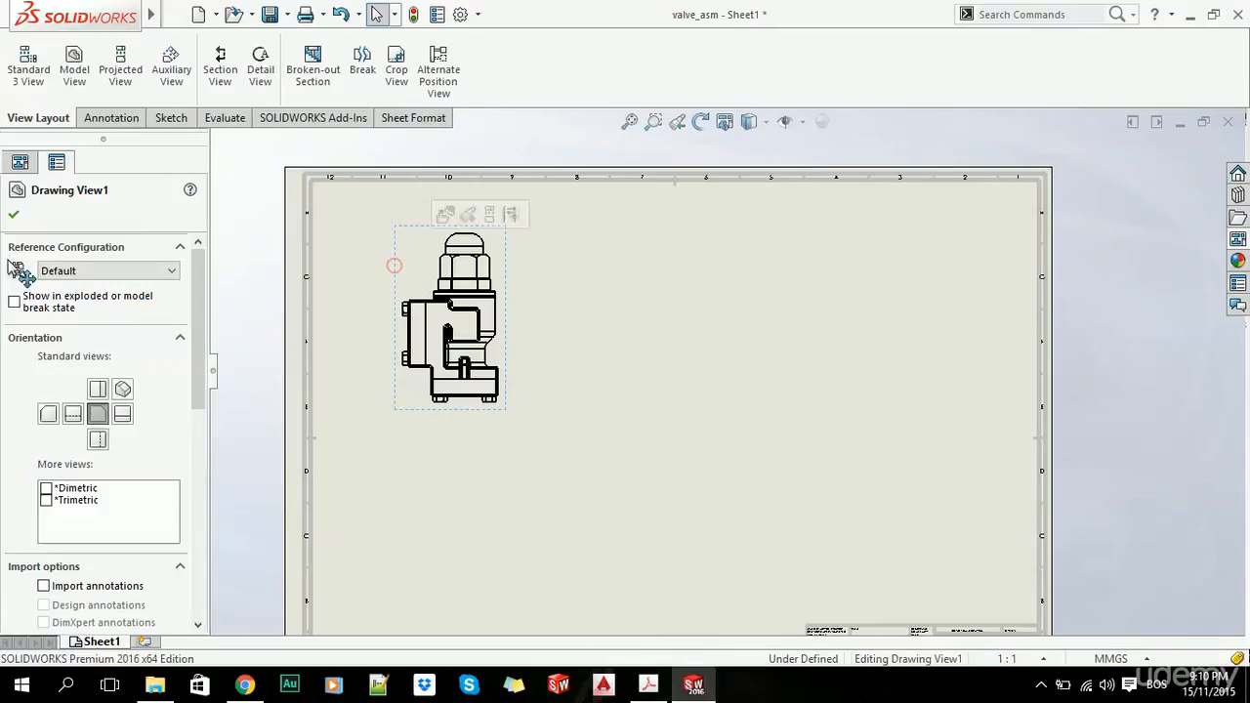
pyautogui.click(14, 216)
# Add a note reading ASSEMBLY just below the valve assembly view
pyautogui.click(110, 118)
pyautogui.click(211, 68)
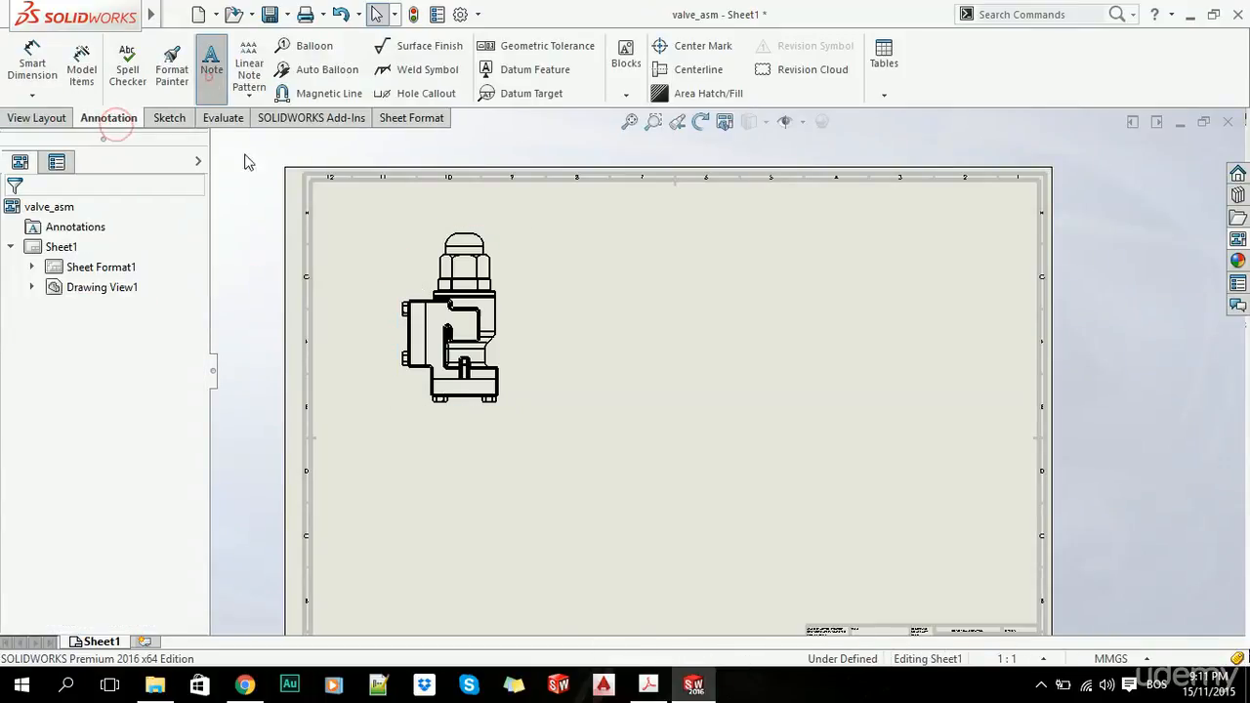
pyautogui.click(426, 433)
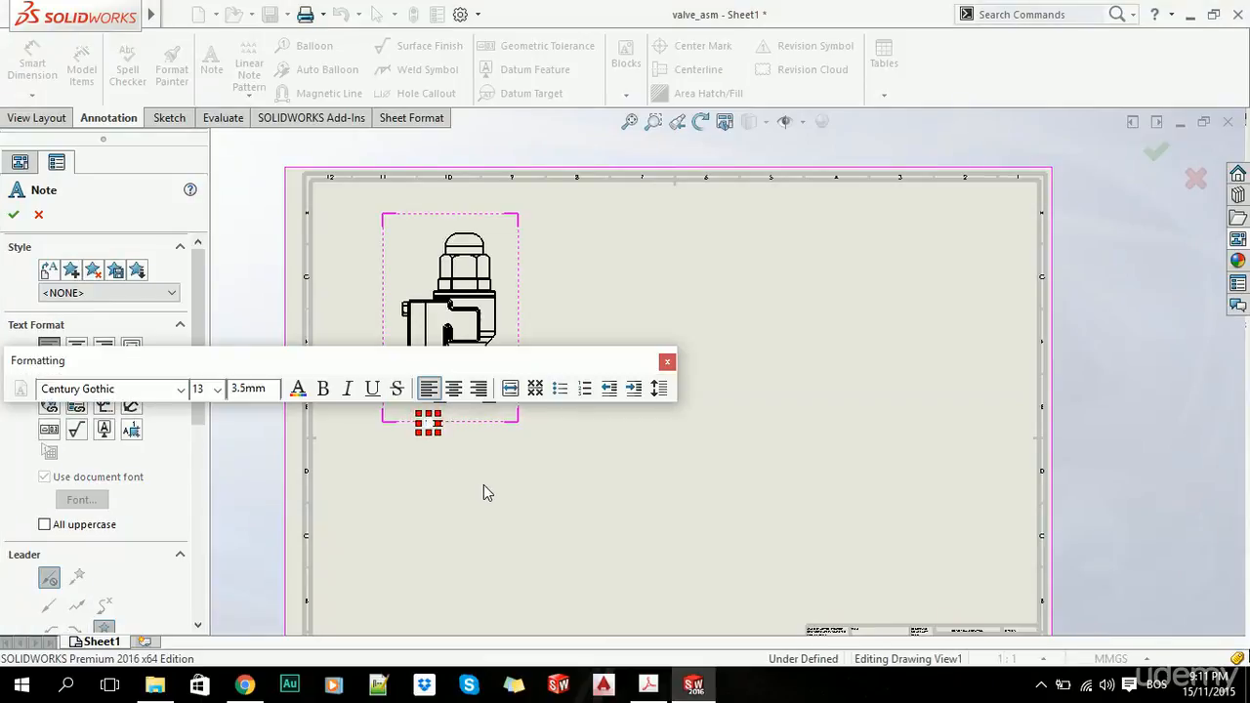
pyautogui.write('ASSEMBLY')
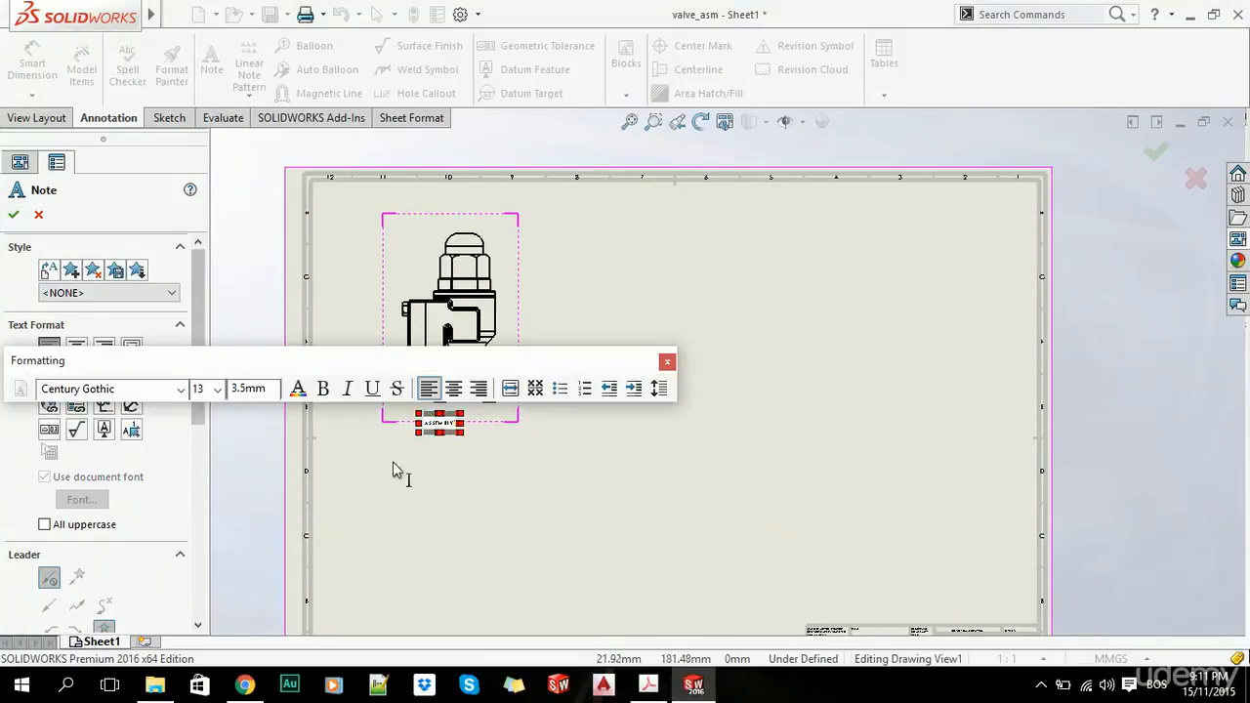
pyautogui.scroll(-3, 400, 469)
pyautogui.scroll(-1, 454, 445)
pyautogui.press('Escape')
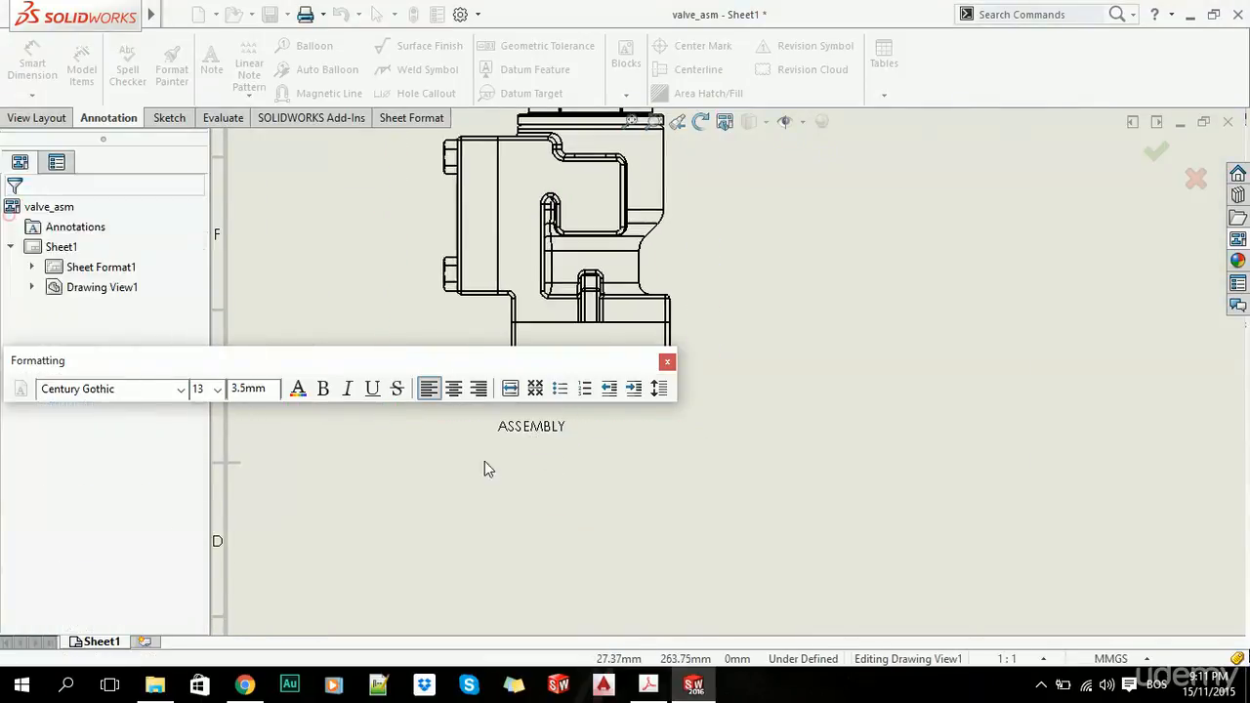
pyautogui.scroll(3, 813, 390)
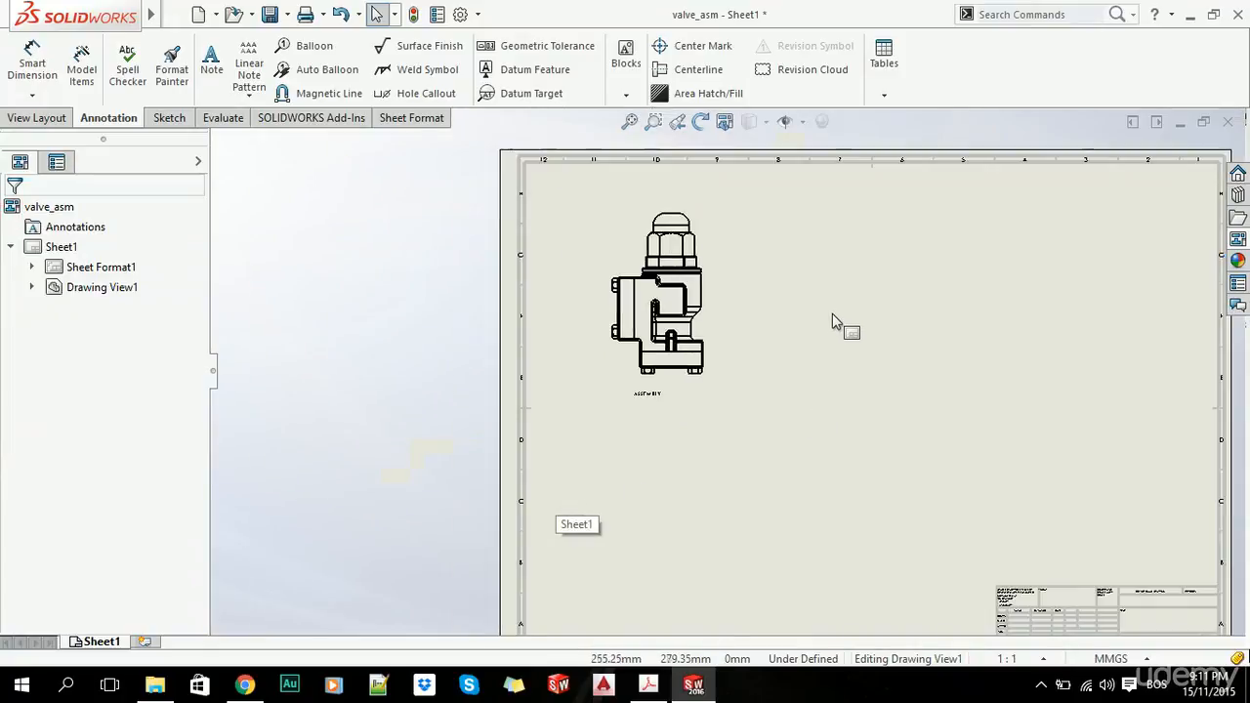
pyautogui.scroll(-1, 681, 291)
pyautogui.click(32, 267)
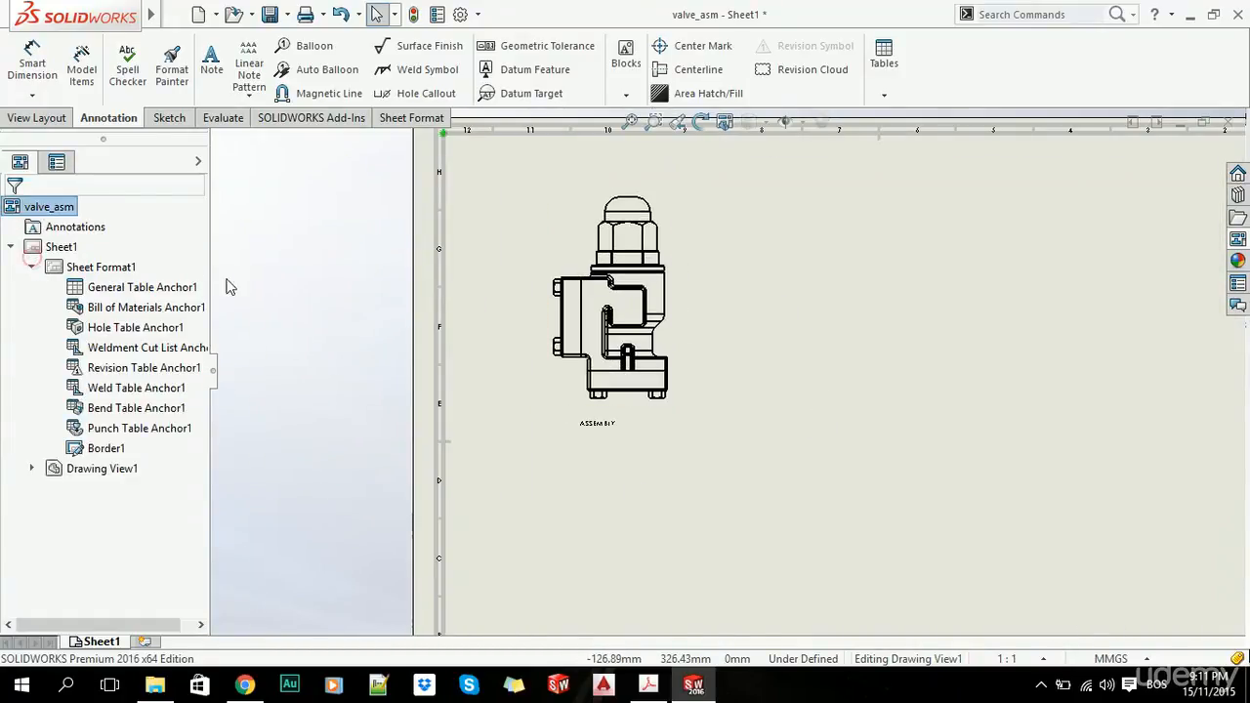
pyautogui.scroll(3, 771, 376)
pyautogui.scroll(-1, 815, 334)
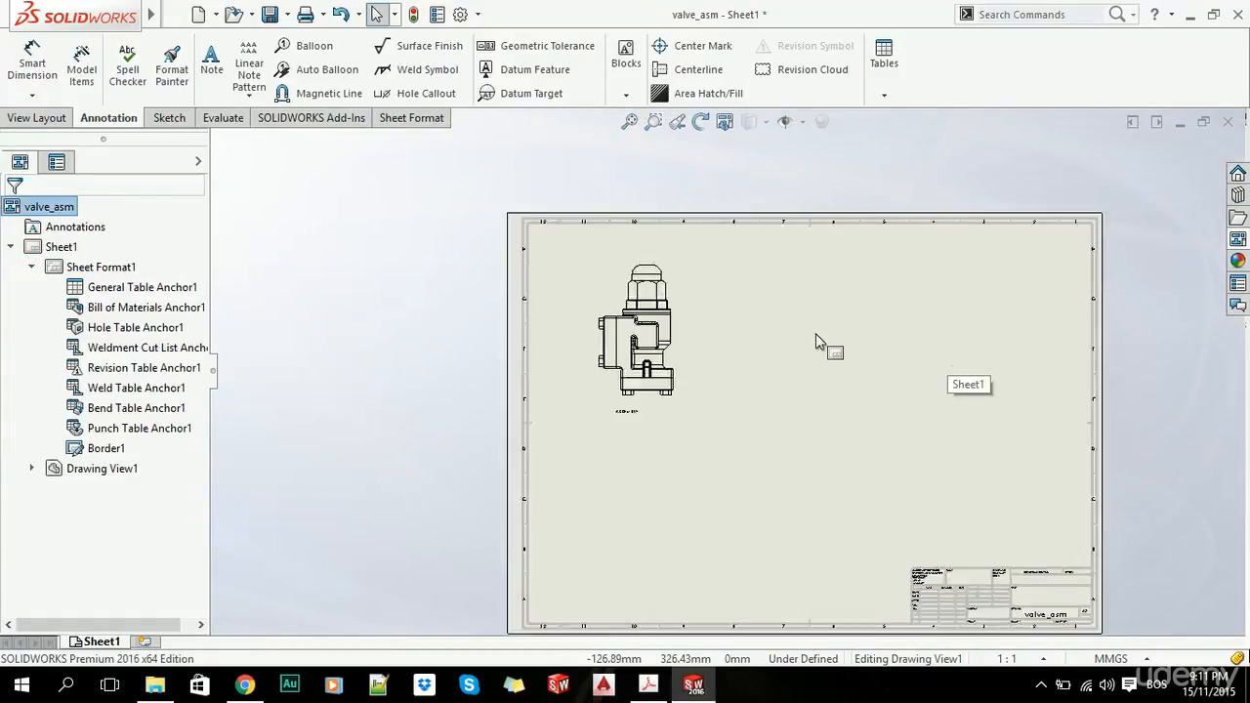
pyautogui.click(31, 268)
pyautogui.scroll(2, 864, 406)
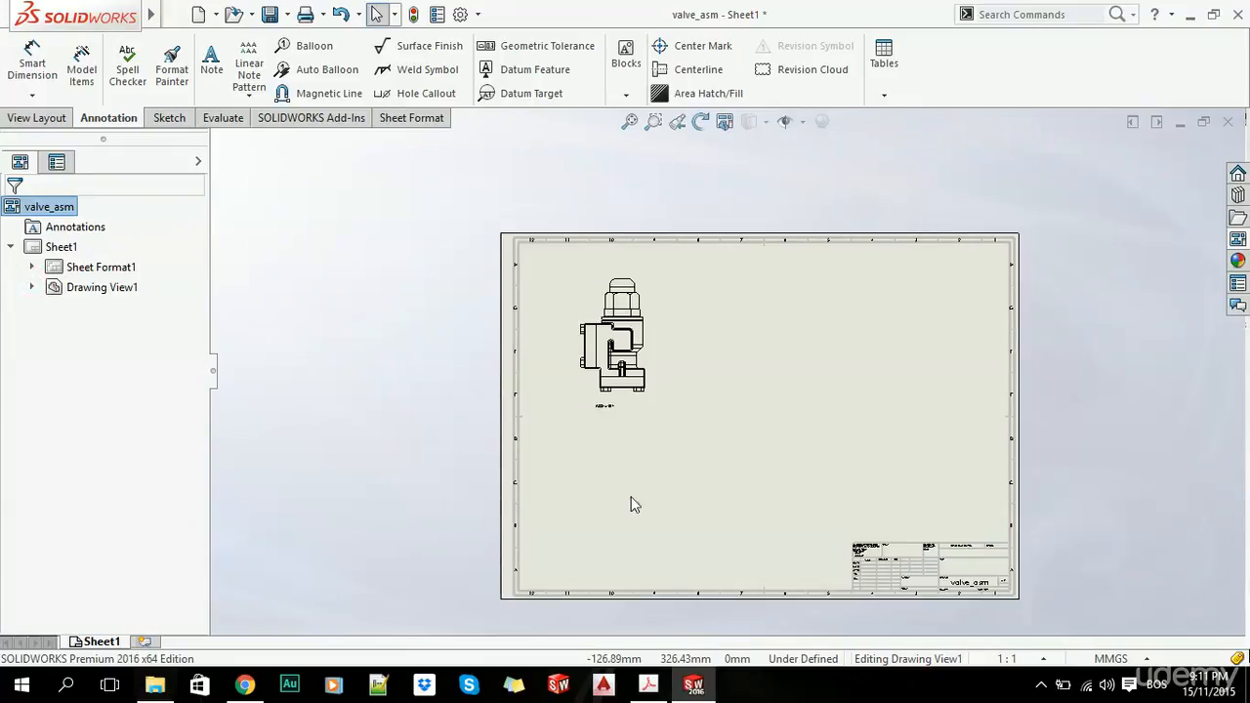
# Switch to File Explorer and insert HEX_BOLT_1.sldprt from the Bypass Valve folder into the drawing sheet as a model view
pyautogui.click(154, 684)
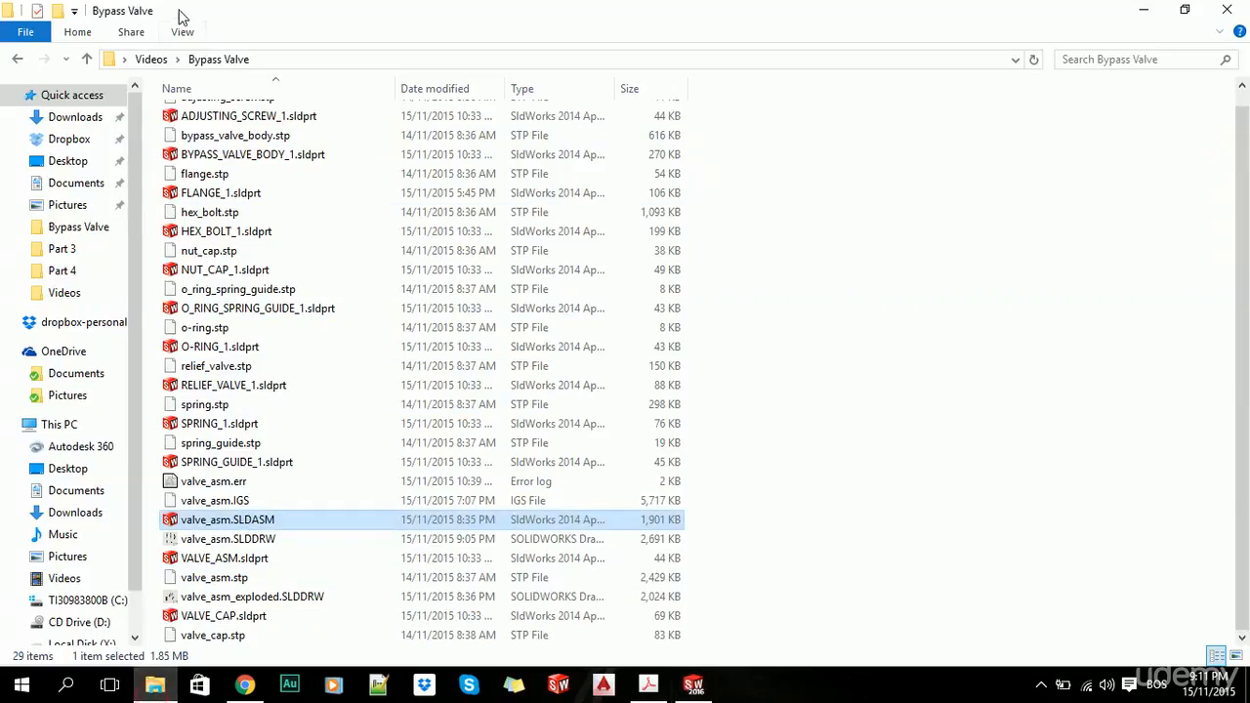
pyautogui.click(855, 455)
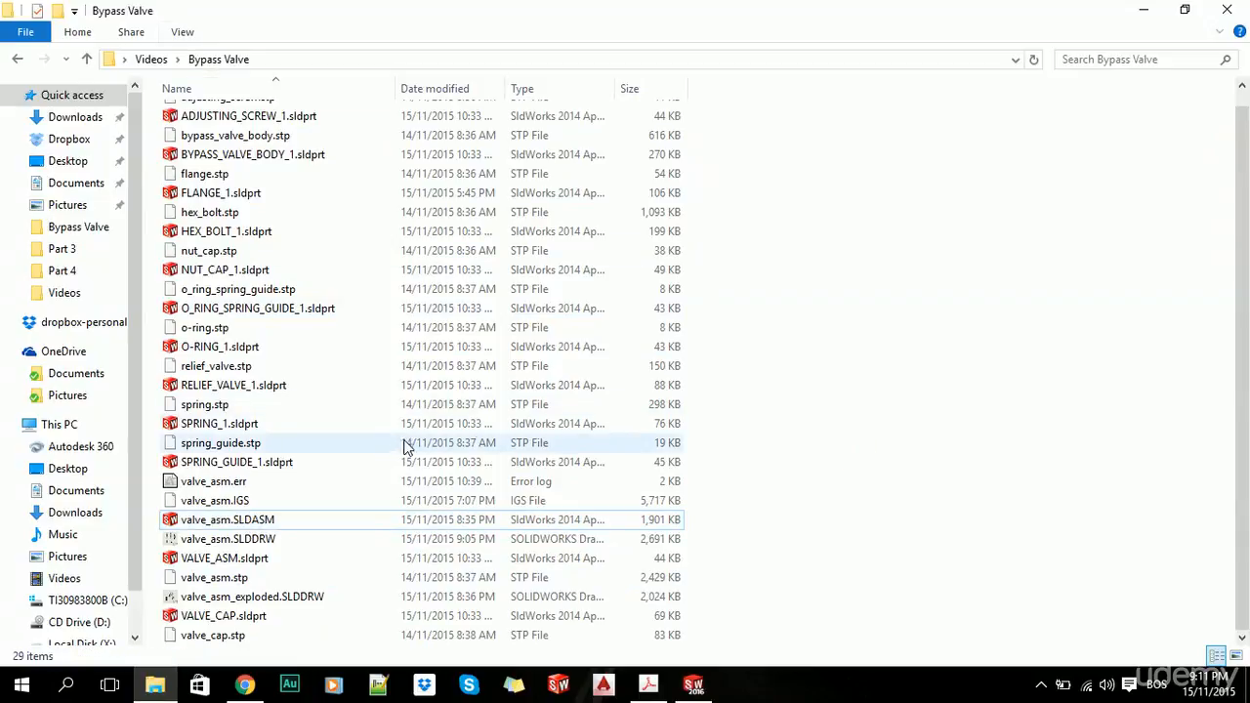
pyautogui.click(929, 430)
pyautogui.scroll(1, 777, 396)
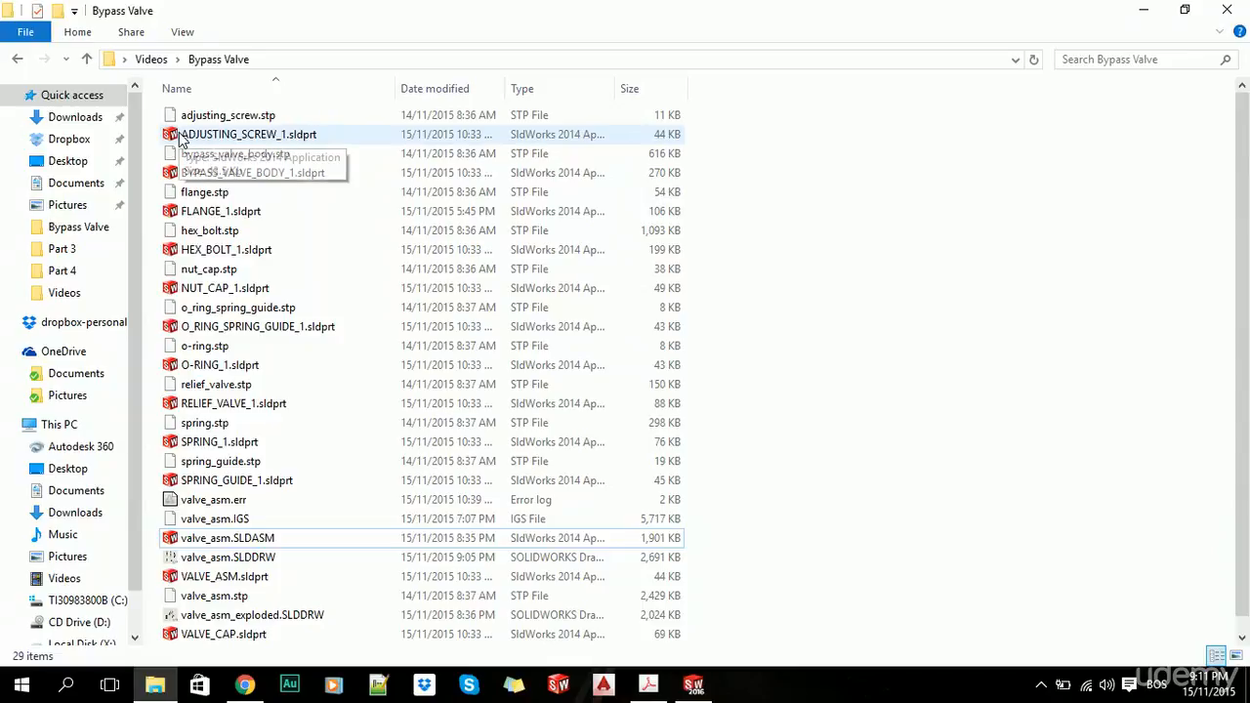
pyautogui.click(869, 346)
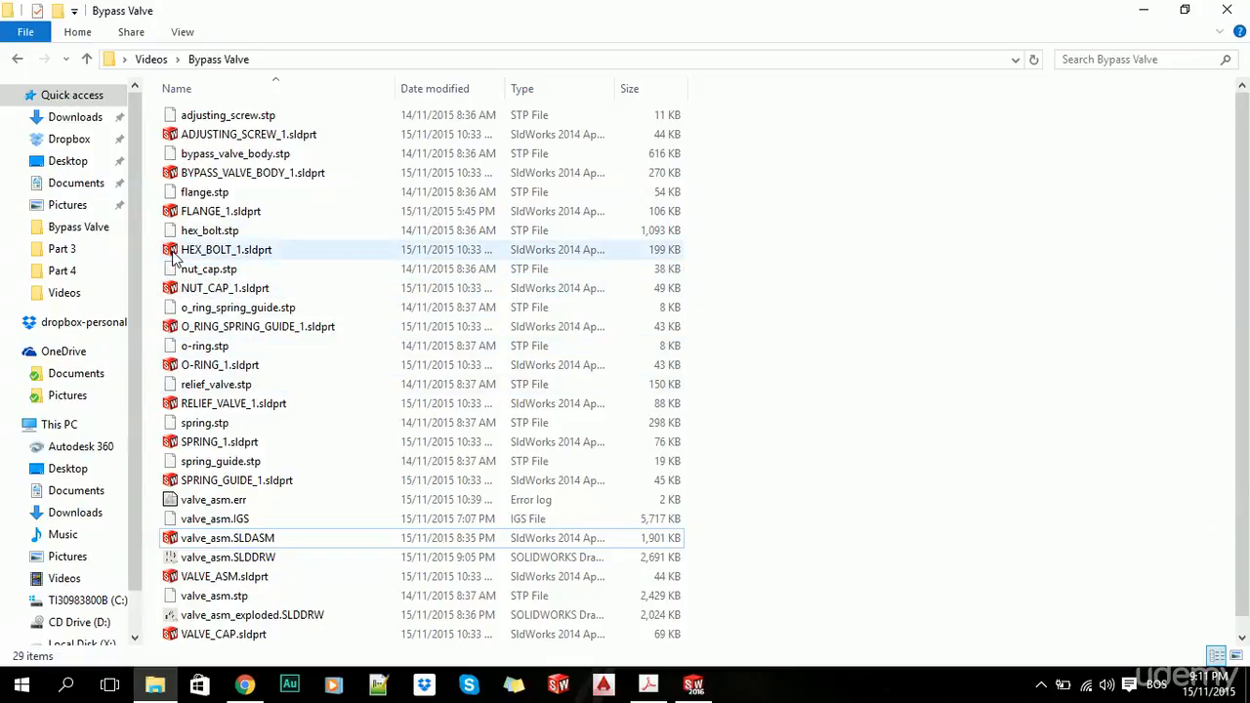
pyautogui.moveTo(173, 252)
pyautogui.mouseDown()
pyautogui.moveTo(180, 271)
pyautogui.moveTo(577, 317)
pyautogui.moveTo(762, 420)
pyautogui.moveTo(693, 591)
pyautogui.moveTo(695, 682)
pyautogui.moveTo(758, 388)
pyautogui.moveTo(747, 399)
pyautogui.mouseUp()
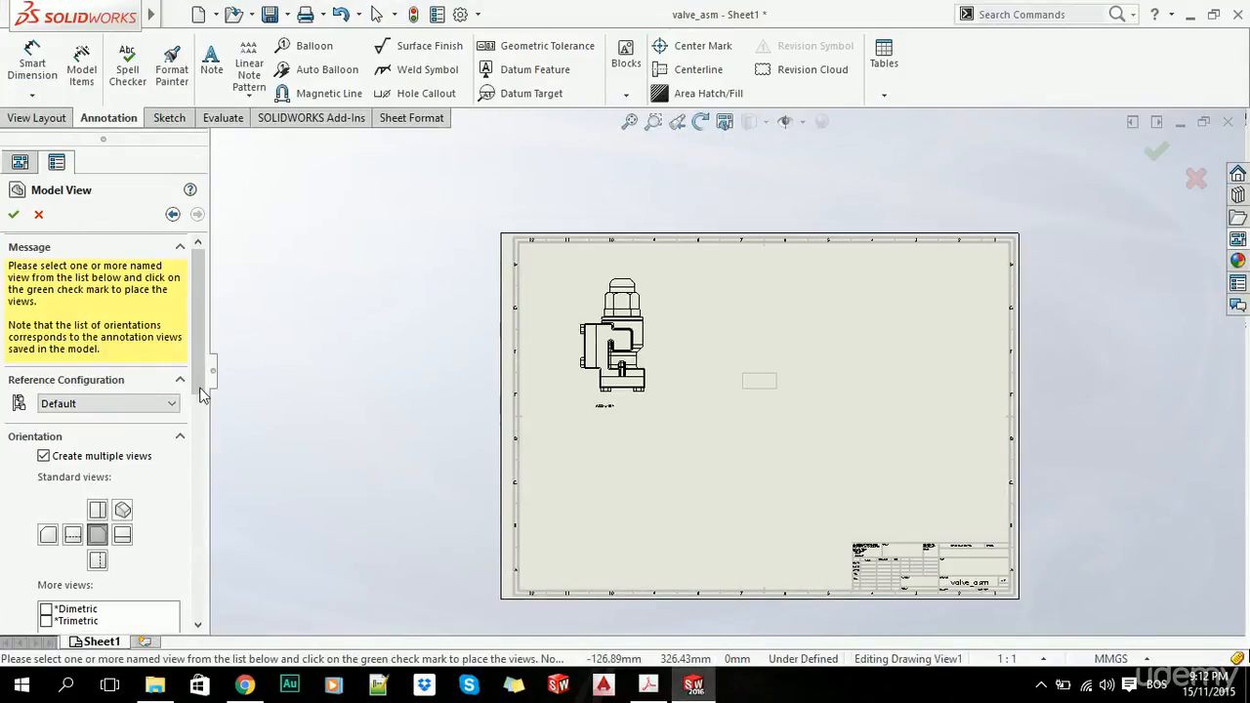
pyautogui.click(14, 216)
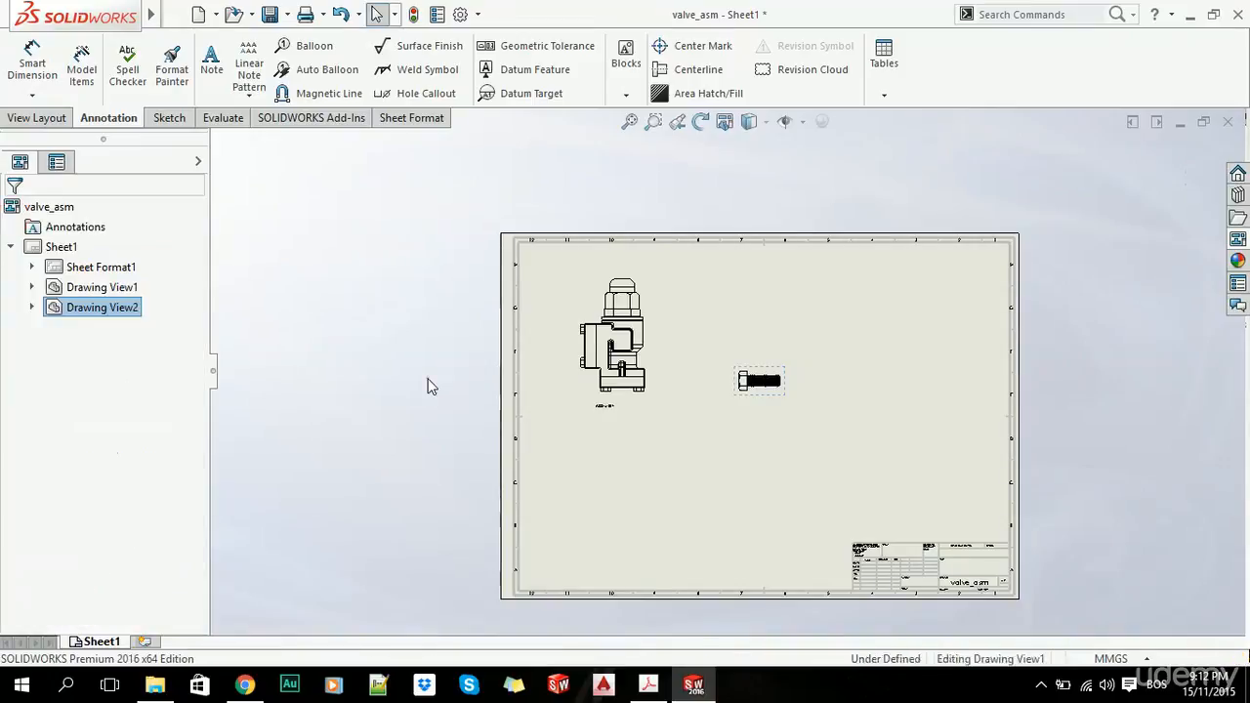
# Move the hex bolt view up beside the top of the valve assembly view
pyautogui.scroll(-3, 855, 371)
pyautogui.moveTo(662, 383)
pyautogui.mouseDown()
pyautogui.moveTo(648, 377)
pyautogui.moveTo(684, 283)
pyautogui.moveTo(626, 229)
pyautogui.mouseUp()
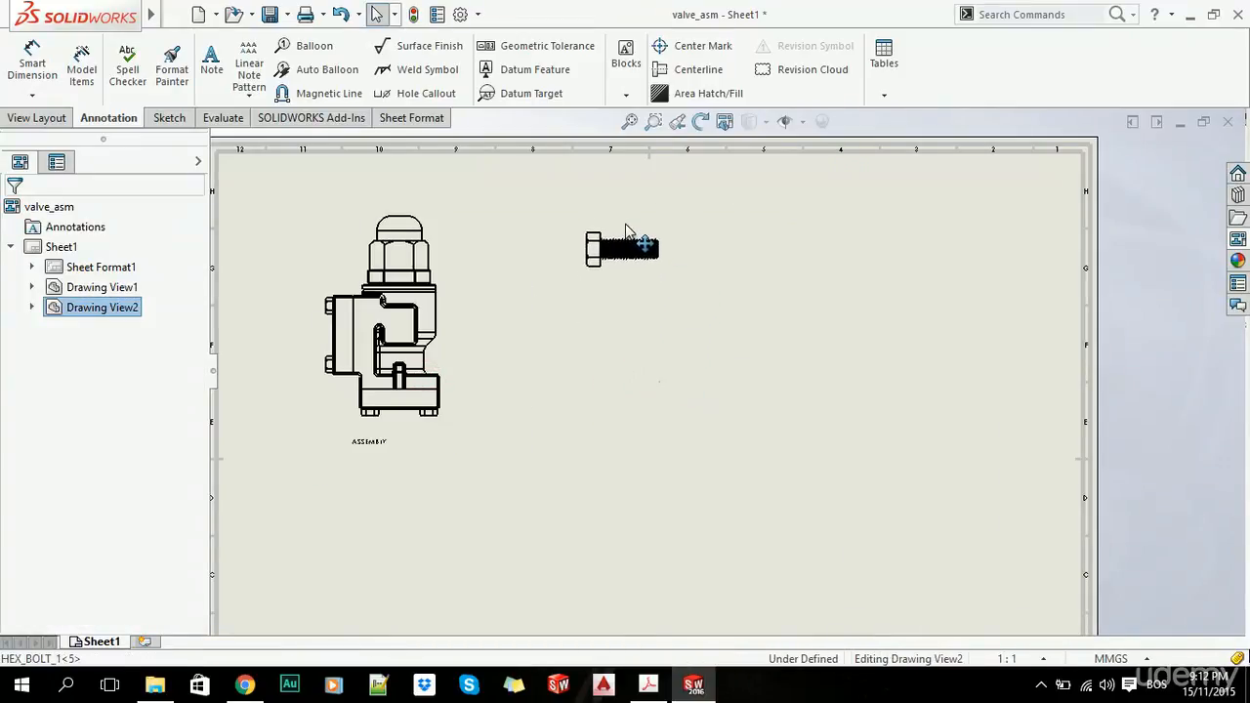
pyautogui.click(1181, 343)
# Add a two-line note reading HEX BOLT, QTY 8 just below the hex bolt view
pyautogui.click(212, 65)
pyautogui.scroll(-3, 599, 249)
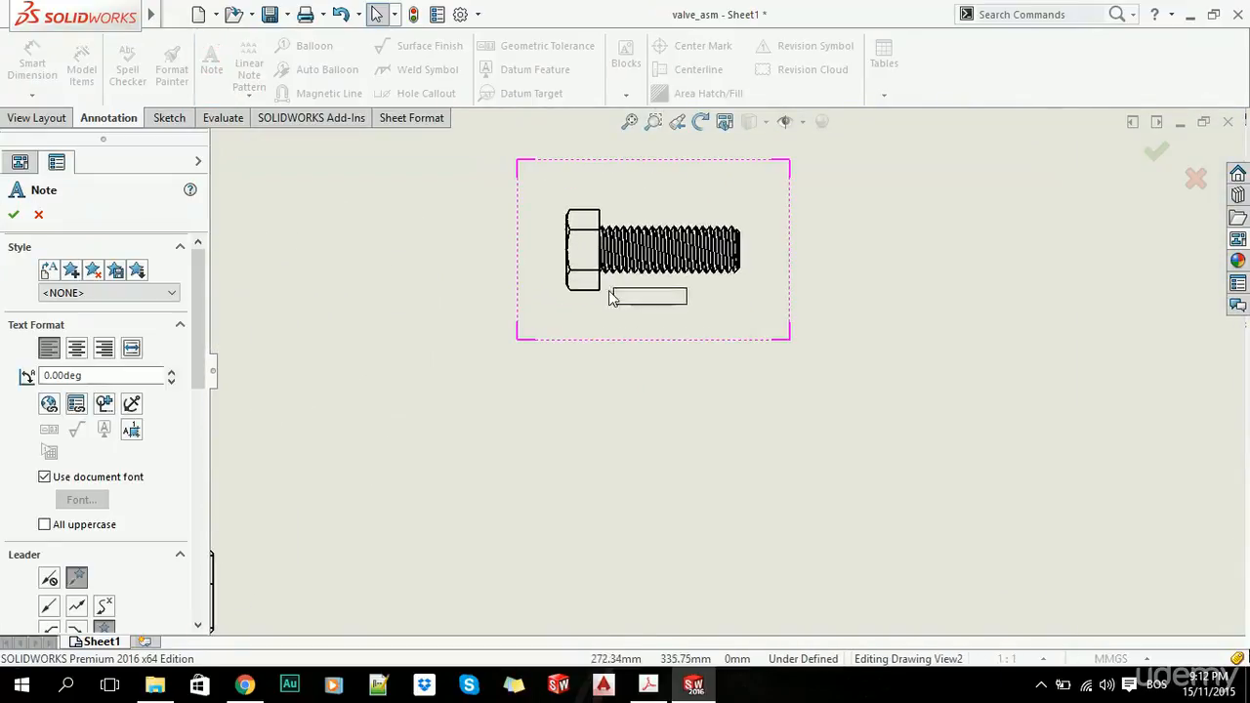
pyautogui.click(561, 326)
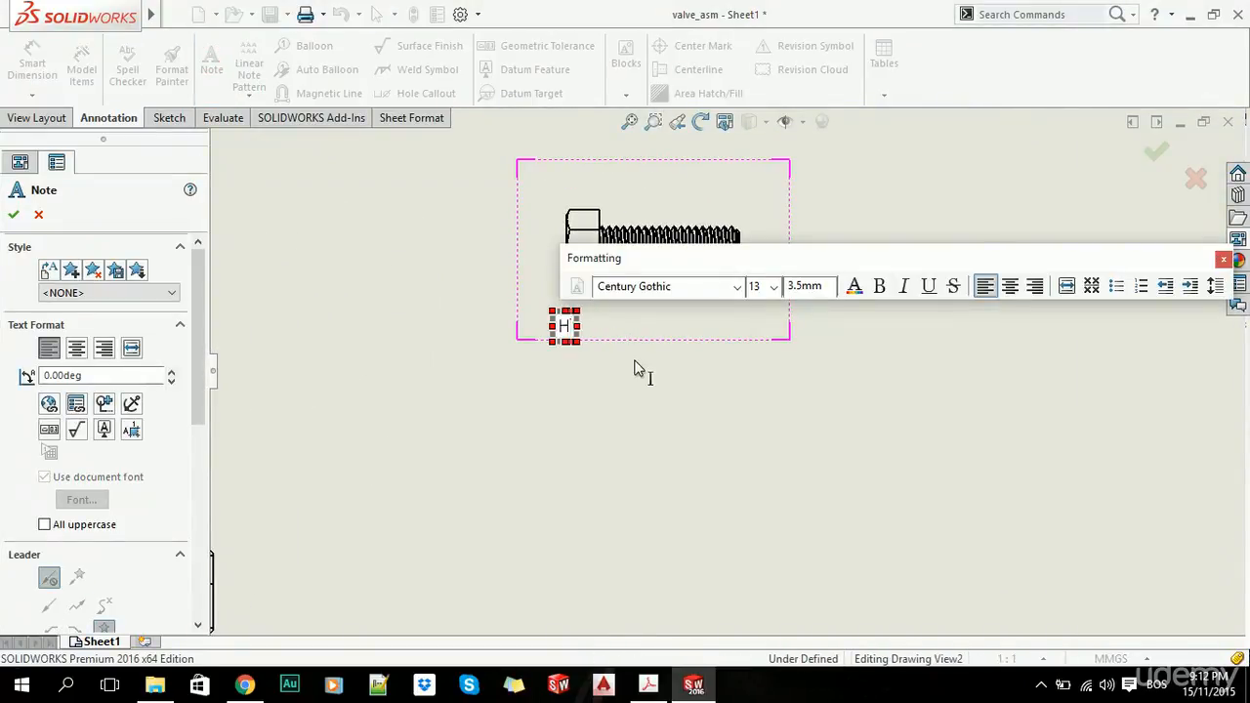
pyautogui.write('HEX BO')
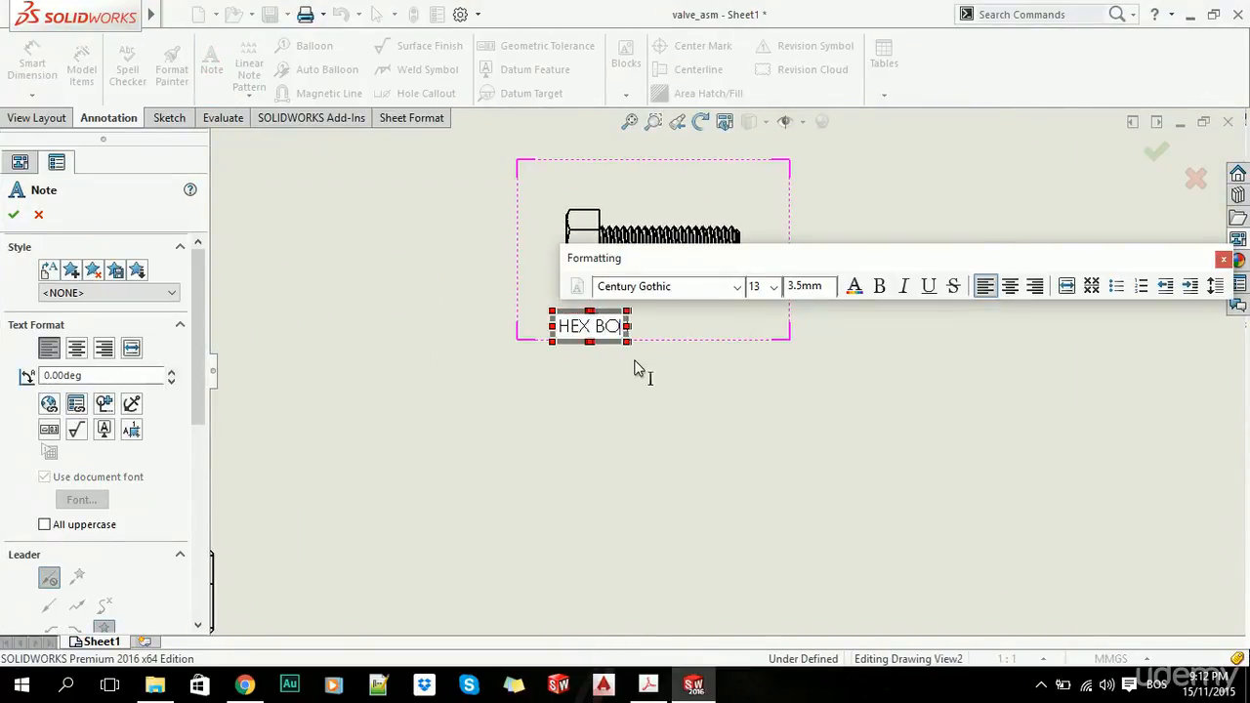
pyautogui.write('LT')
pyautogui.press('Return')
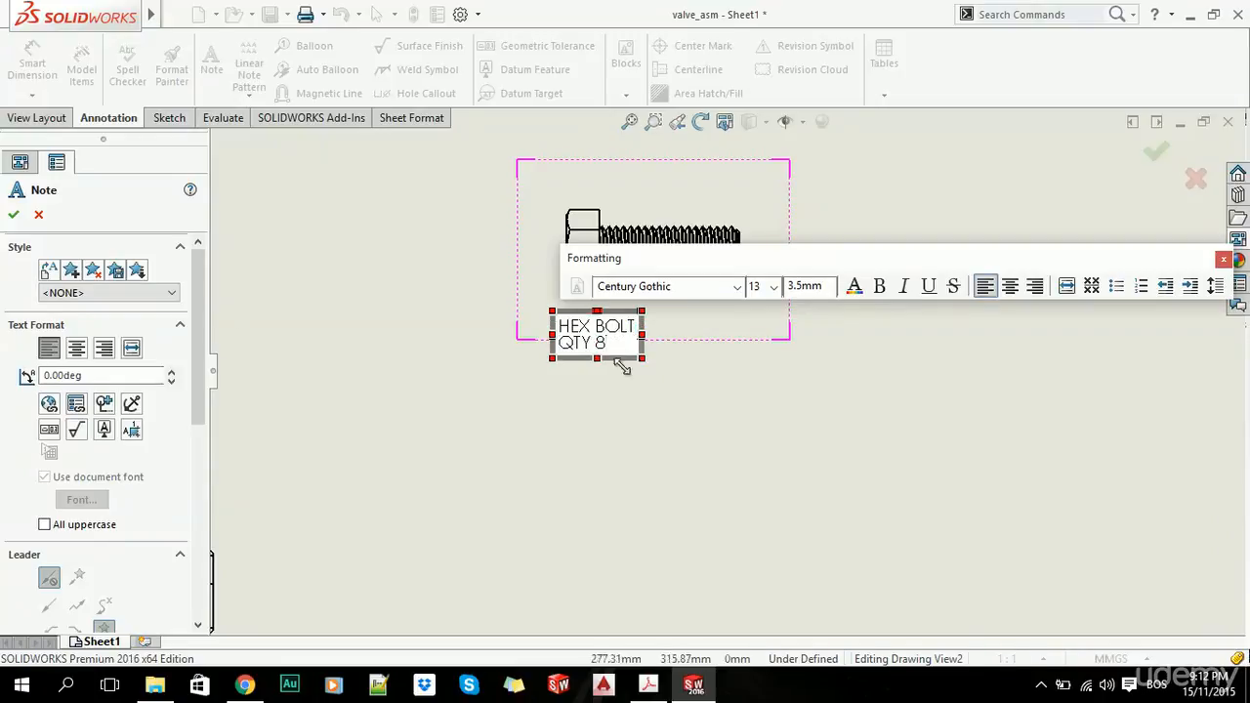
pyautogui.click(13, 214)
# Insert O_RING_SPRING_GUIDE_1.sldprt from the Bypass Valve folder as a model view and place it to the right of the hex bolt view
pyautogui.scroll(2, 650, 419)
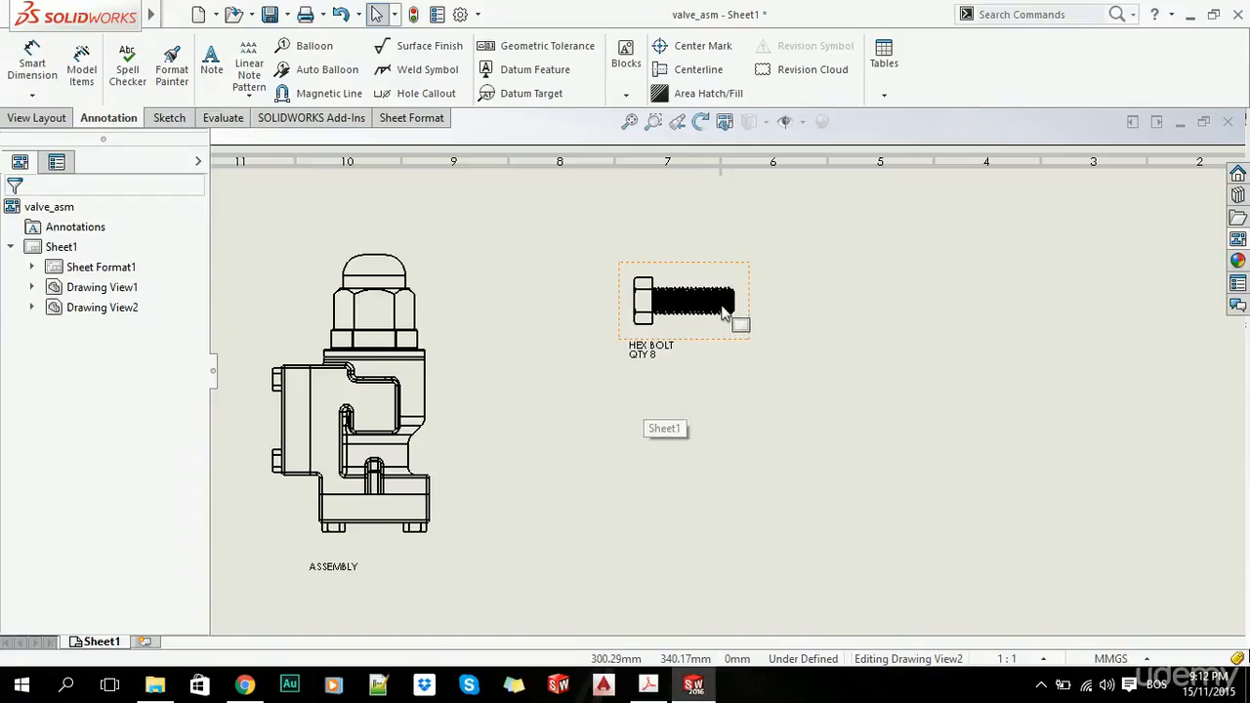
pyautogui.scroll(-1, 607, 369)
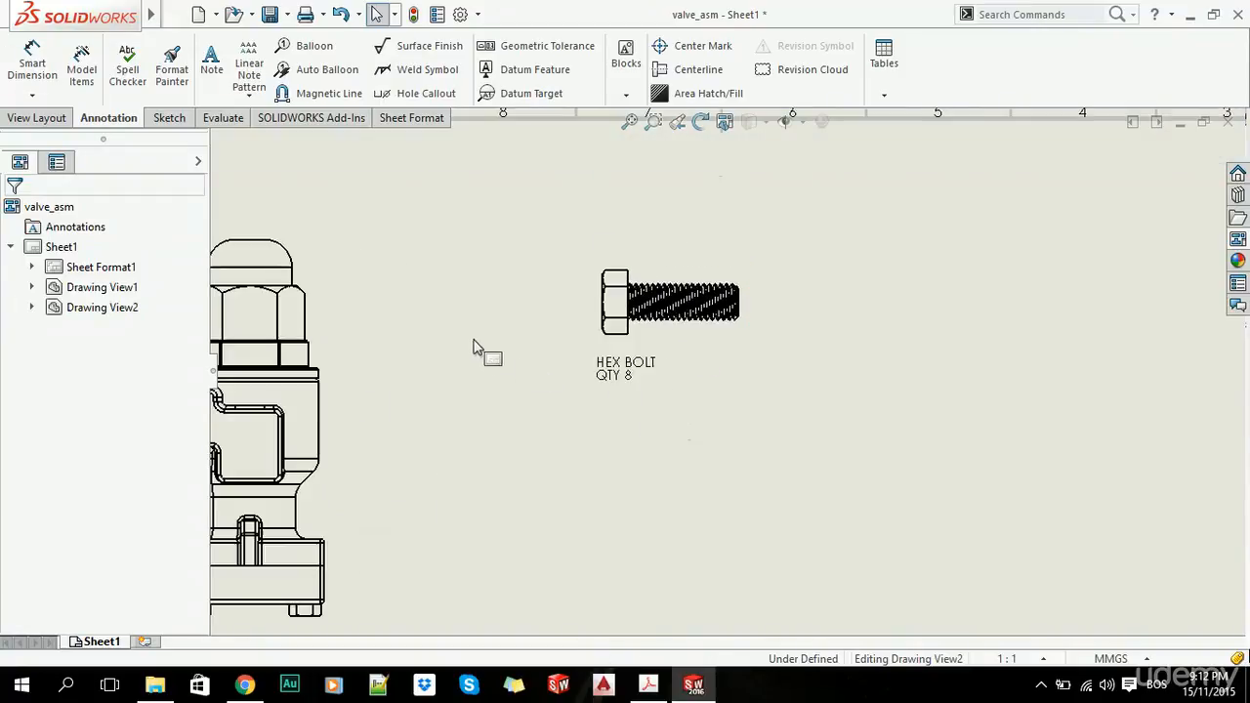
pyautogui.scroll(3, 757, 427)
pyautogui.scroll(-1, 760, 428)
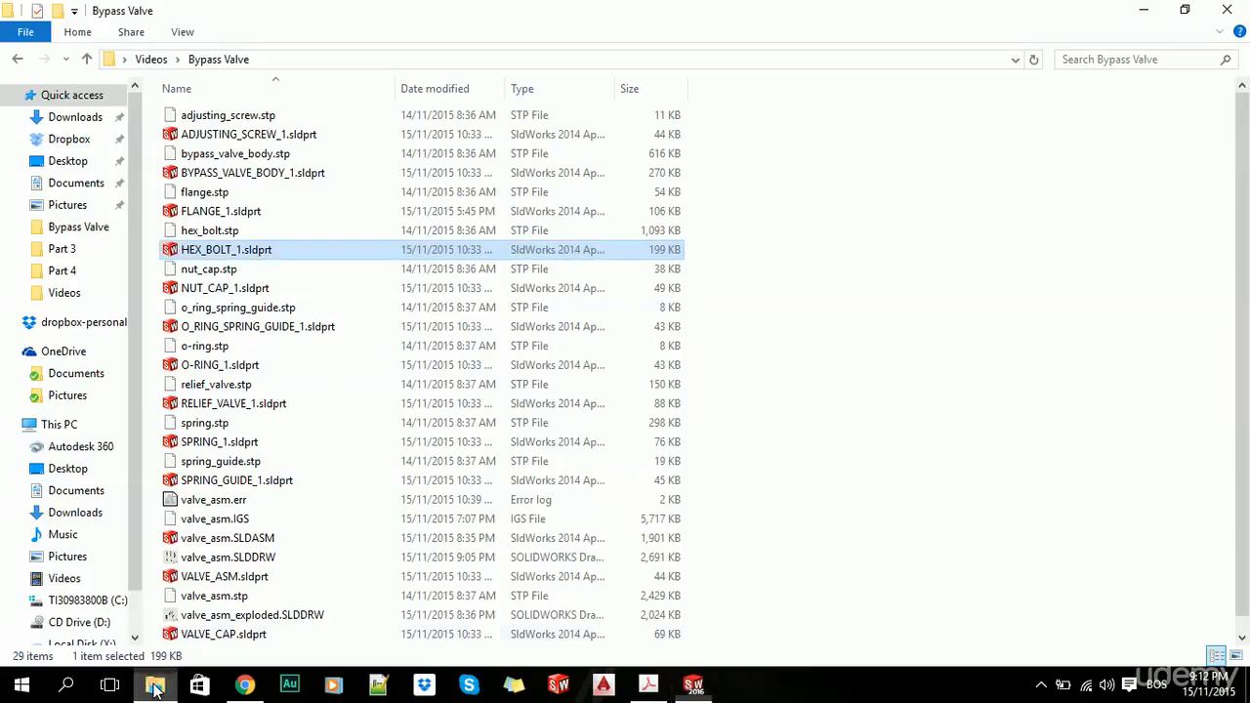
pyautogui.click(156, 684)
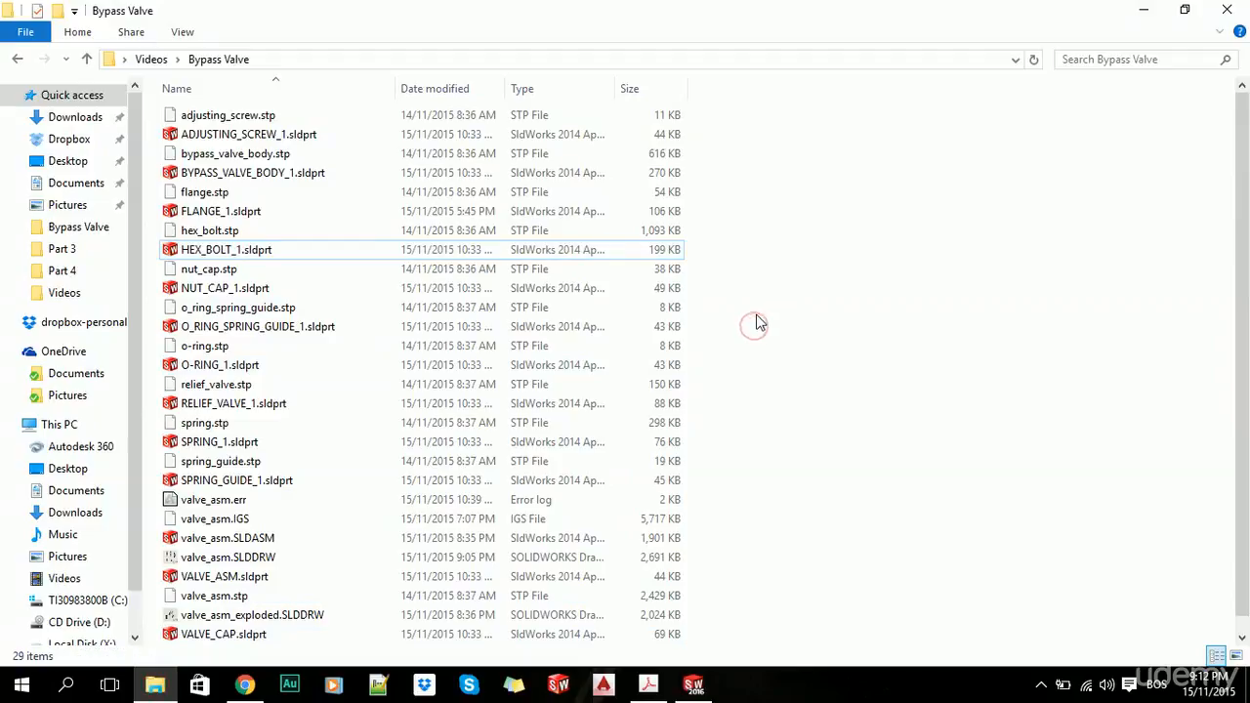
pyautogui.click(205, 332)
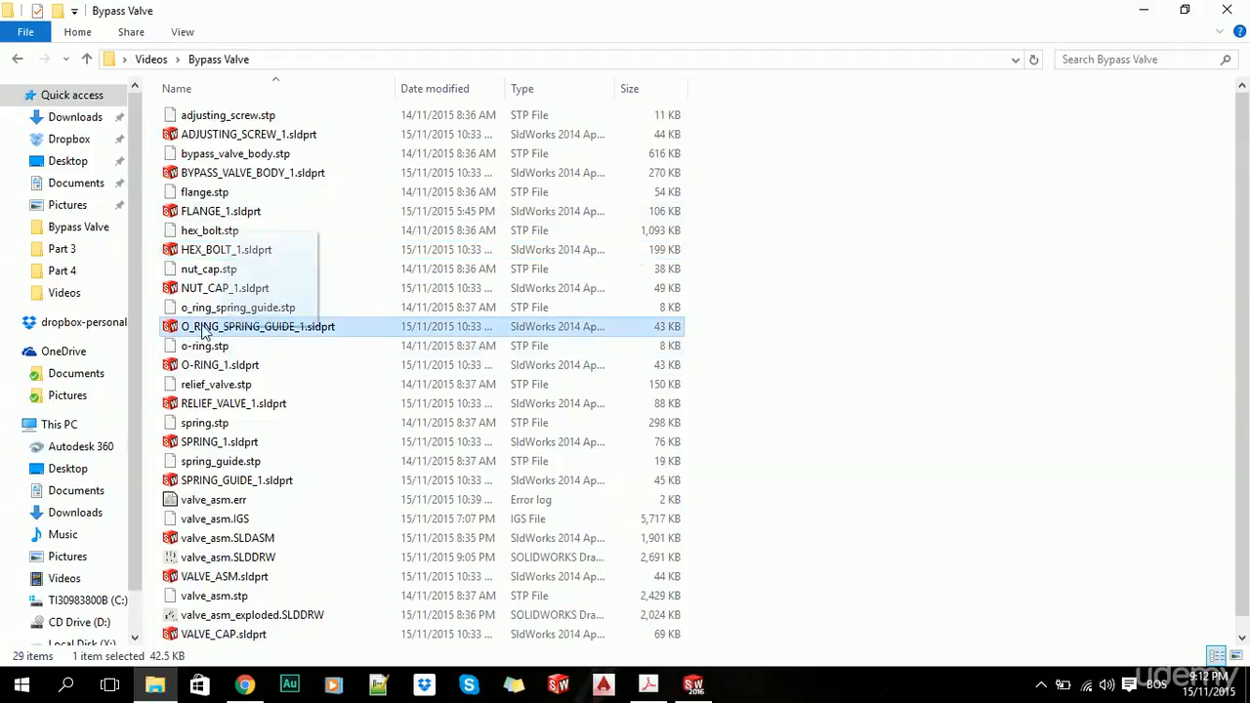
pyautogui.moveTo(205, 334)
pyautogui.mouseDown()
pyautogui.moveTo(807, 625)
pyautogui.moveTo(696, 684)
pyautogui.moveTo(861, 365)
pyautogui.mouseUp()
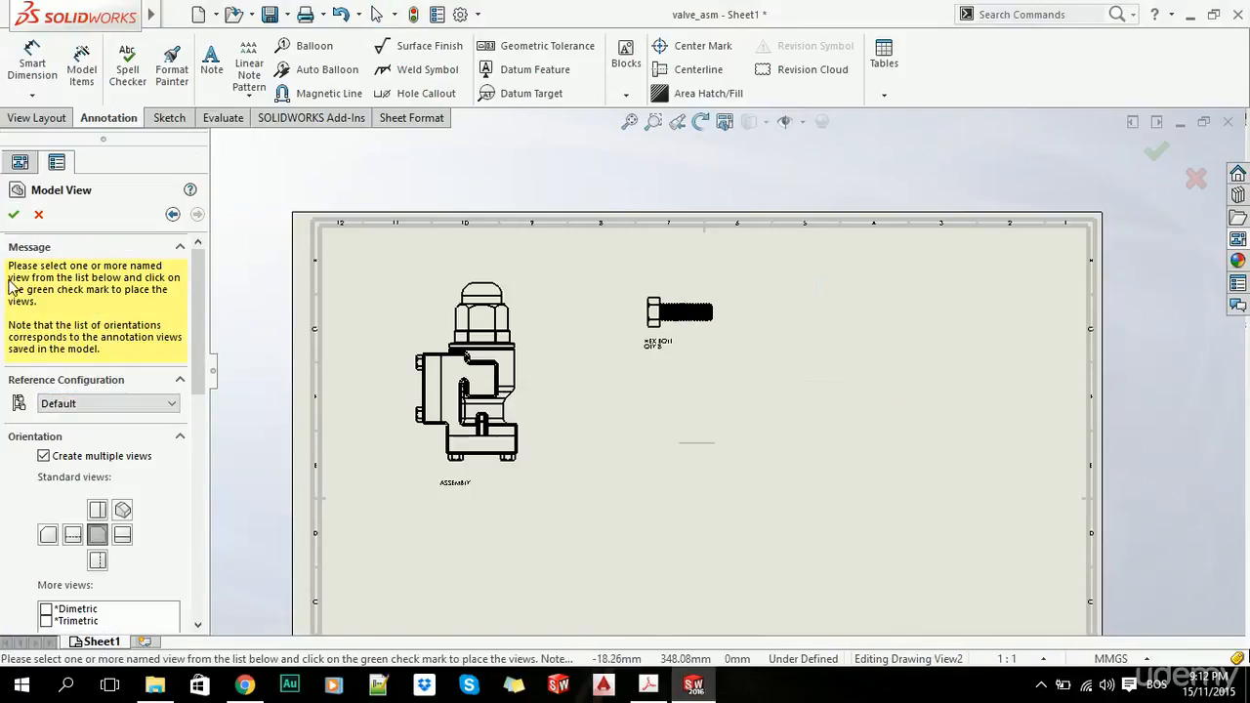
pyautogui.click(14, 215)
pyautogui.moveTo(712, 413)
pyautogui.mouseDown()
pyautogui.moveTo(960, 283)
pyautogui.moveTo(944, 312)
pyautogui.mouseUp()
pyautogui.click(1158, 382)
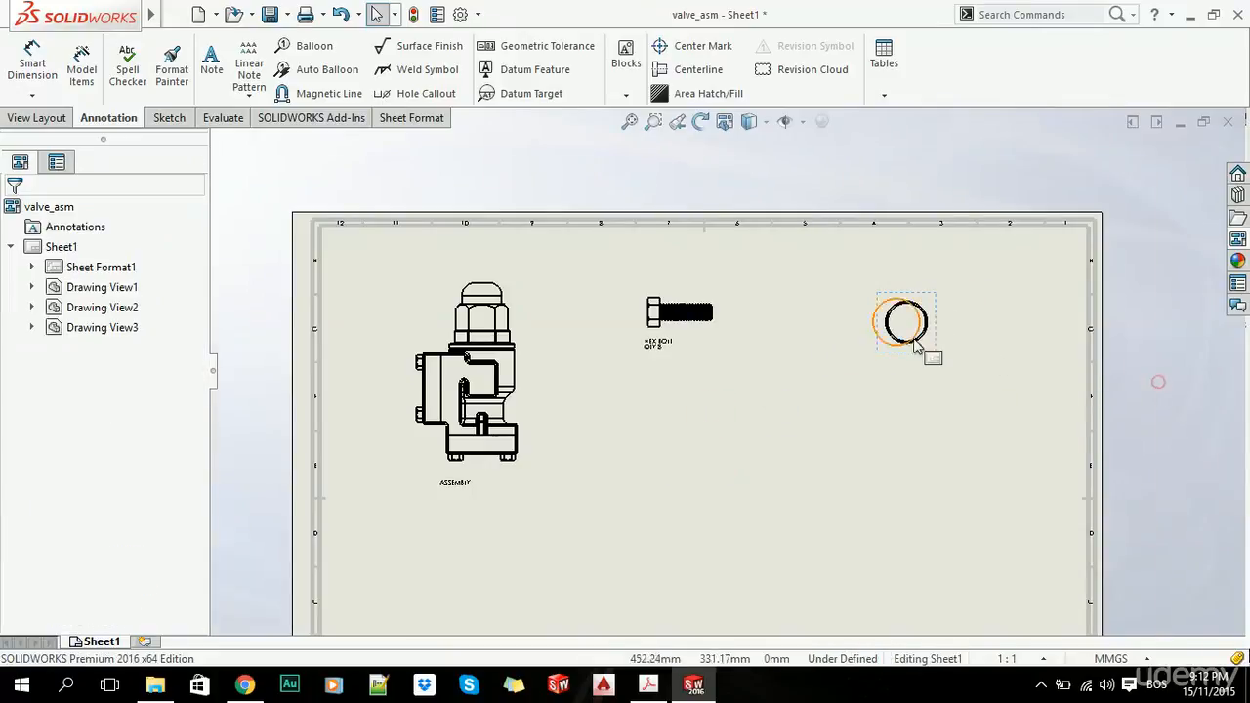
pyautogui.scroll(-7, 914, 346)
pyautogui.click(13, 76)
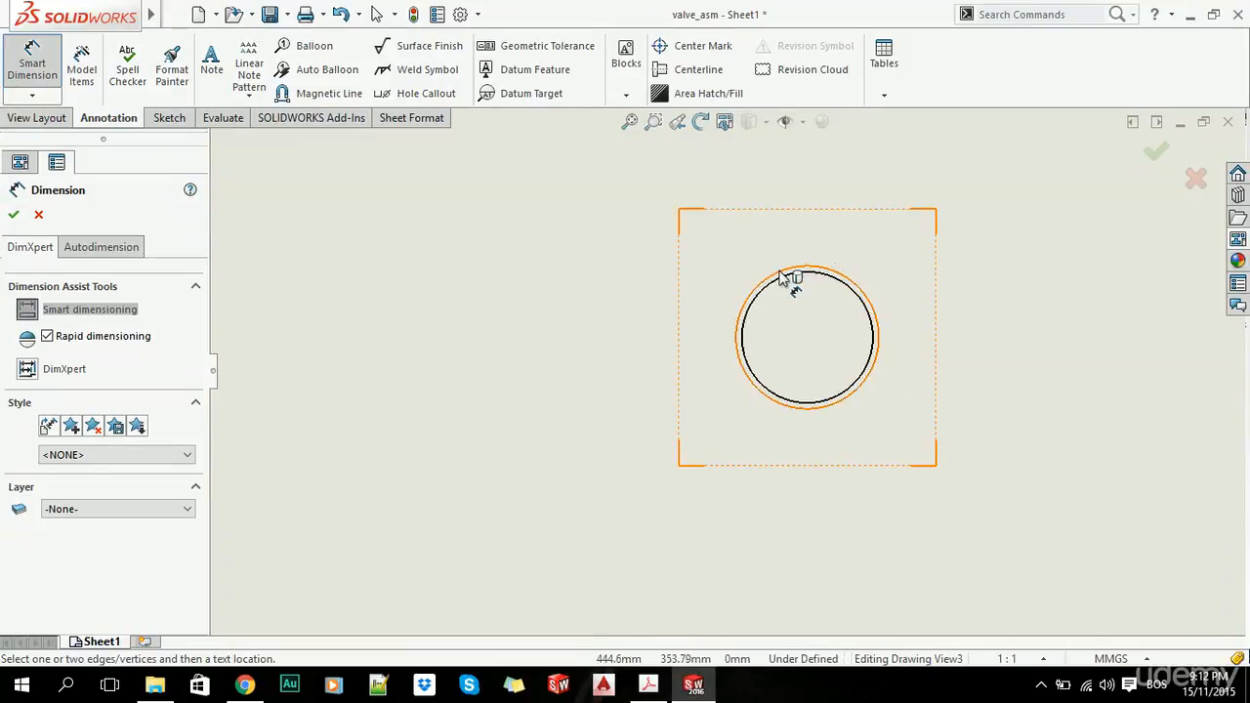
pyautogui.click(13, 214)
pyautogui.scroll(3, 774, 437)
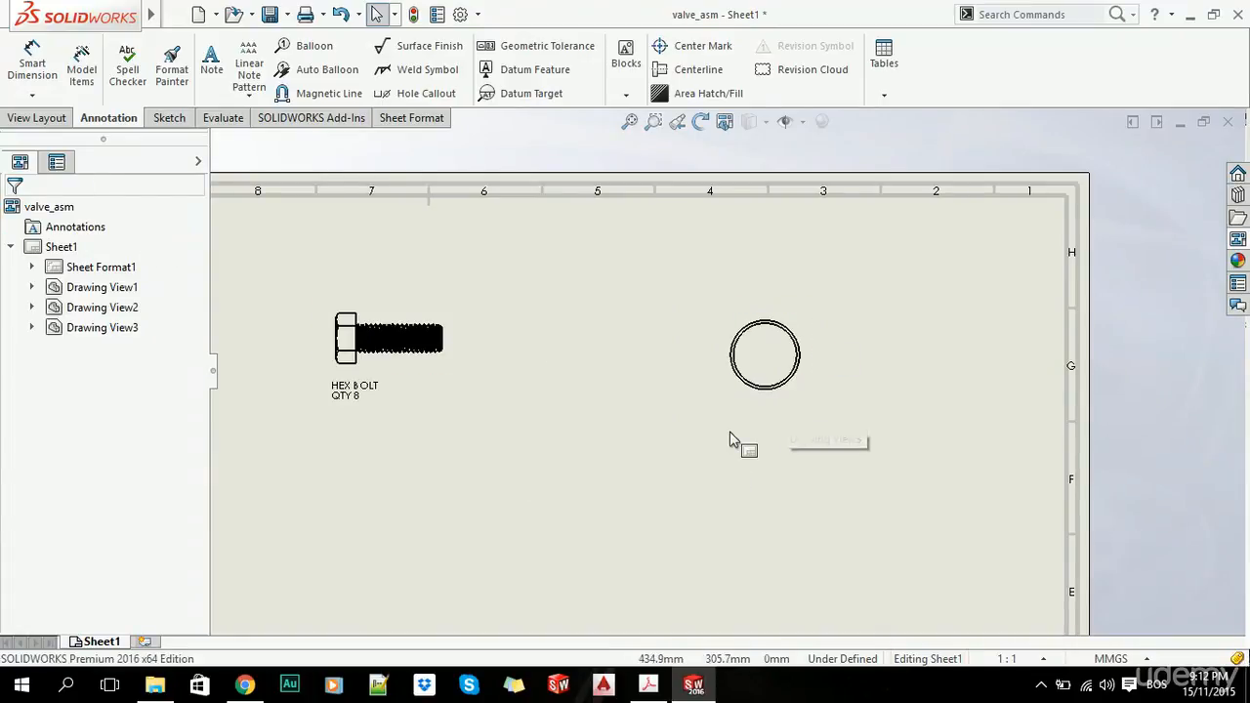
pyautogui.hotkey('alt', 'Tab')
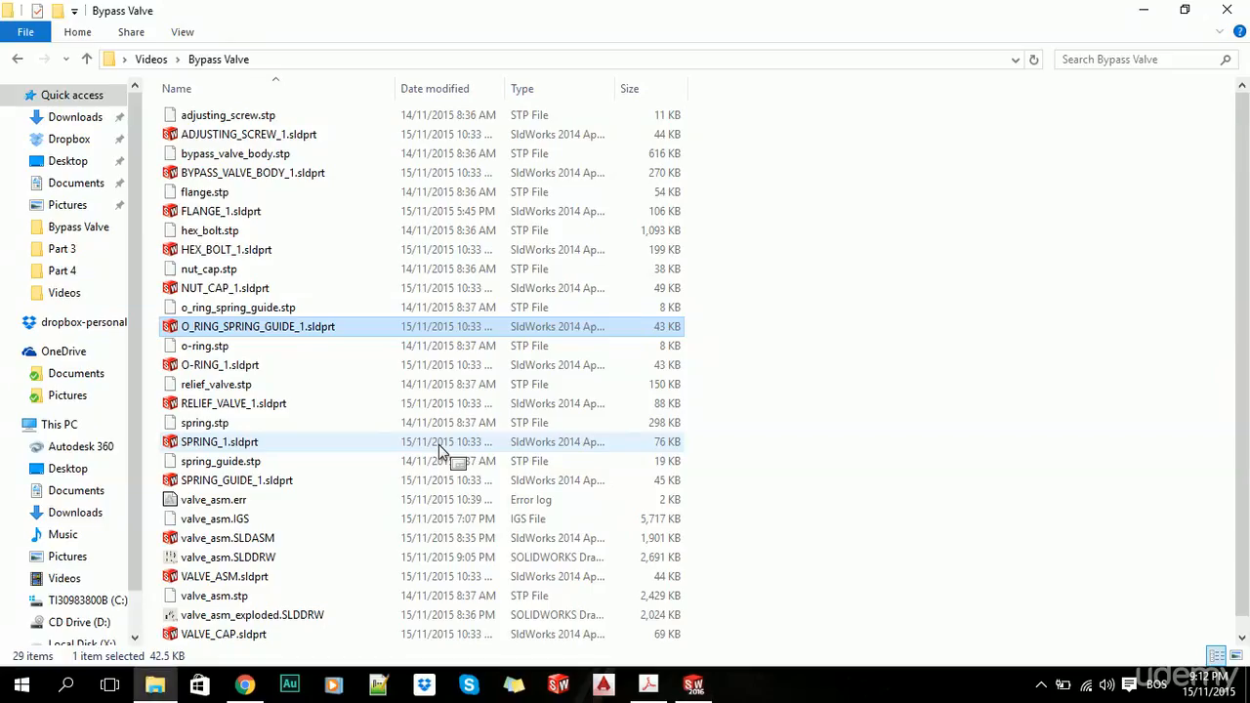
pyautogui.hotkey('alt', 'Tab')
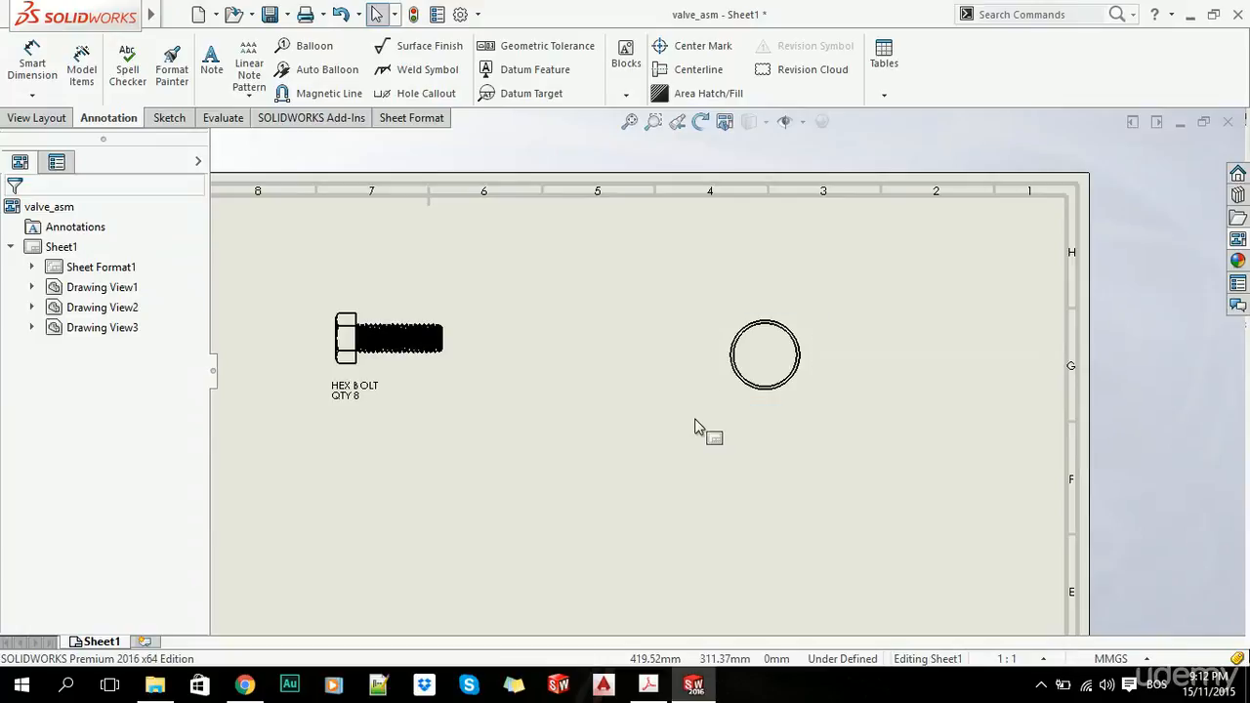
# Move the hex bolt view and the O-ring view slightly down on the sheet to make room above them
pyautogui.scroll(3, 718, 424)
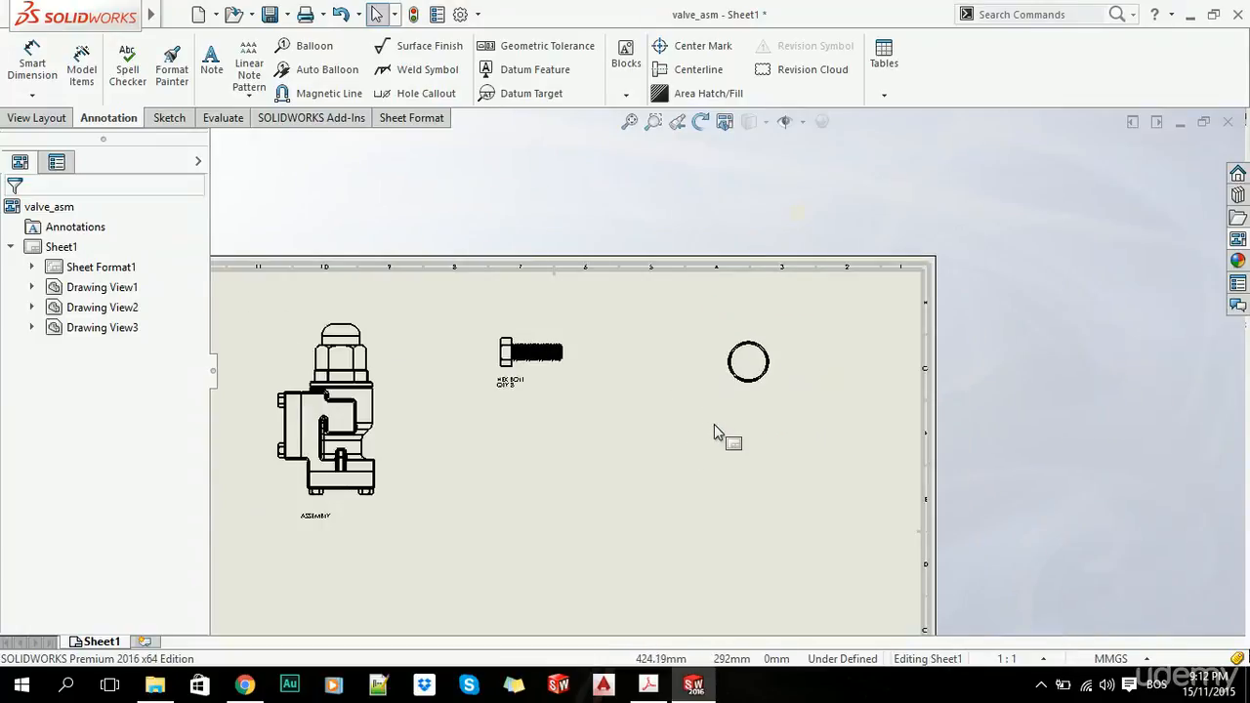
pyautogui.scroll(-2, 708, 423)
pyautogui.scroll(4, 666, 369)
pyautogui.scroll(-2, 634, 355)
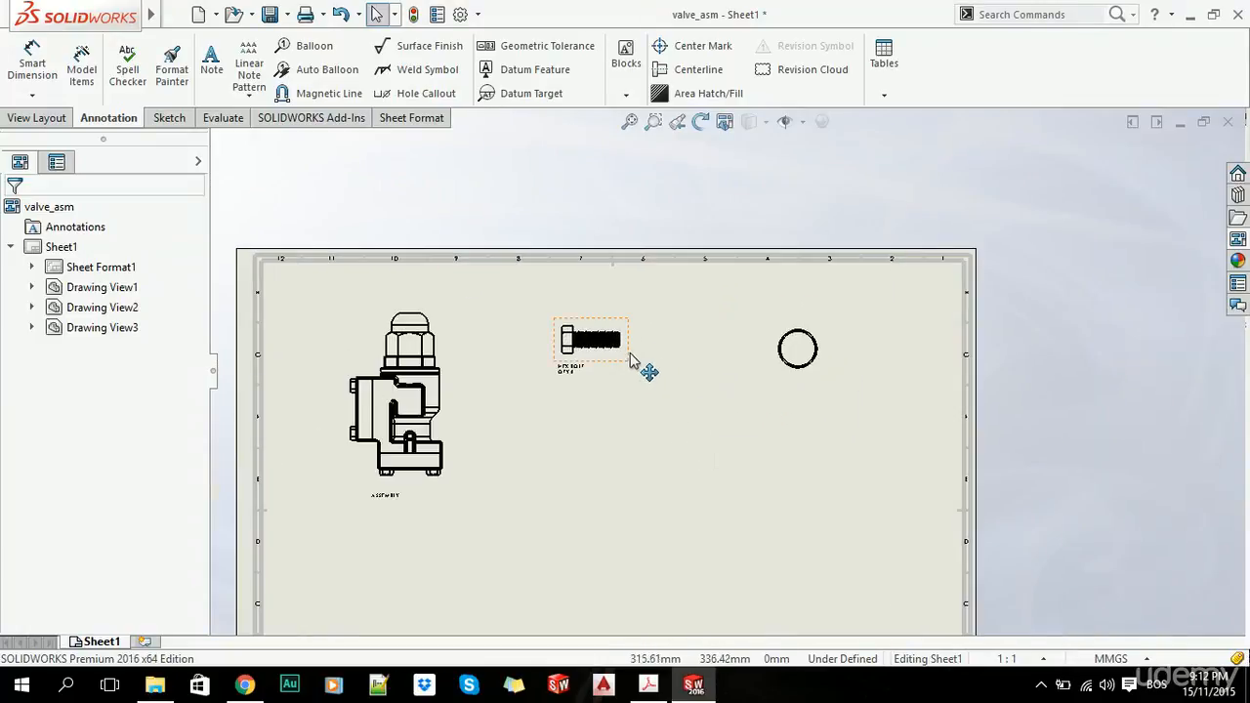
pyautogui.moveTo(641, 362); pyautogui.dragTo(656, 392)
pyautogui.moveTo(769, 389); pyautogui.dragTo(792, 414)
pyautogui.click(1021, 481)
# Create a projected view of the O-ring directly above its circular view
pyautogui.click(828, 399)
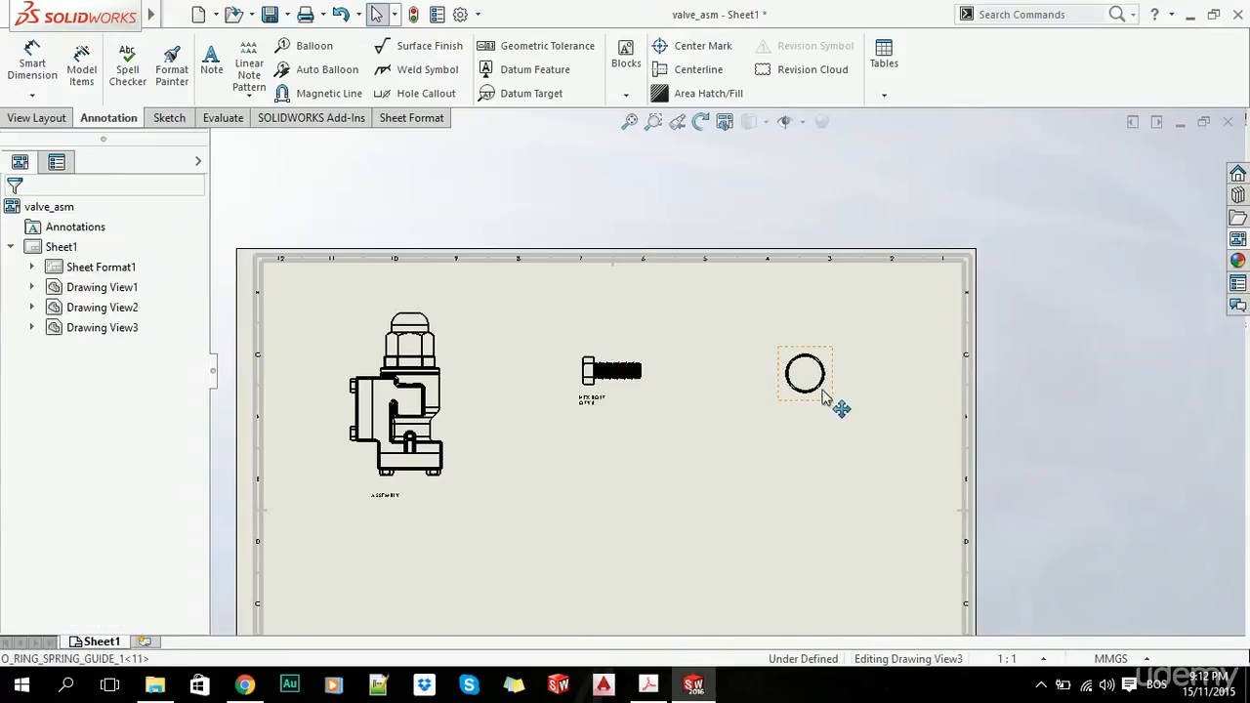
pyautogui.click(24, 119)
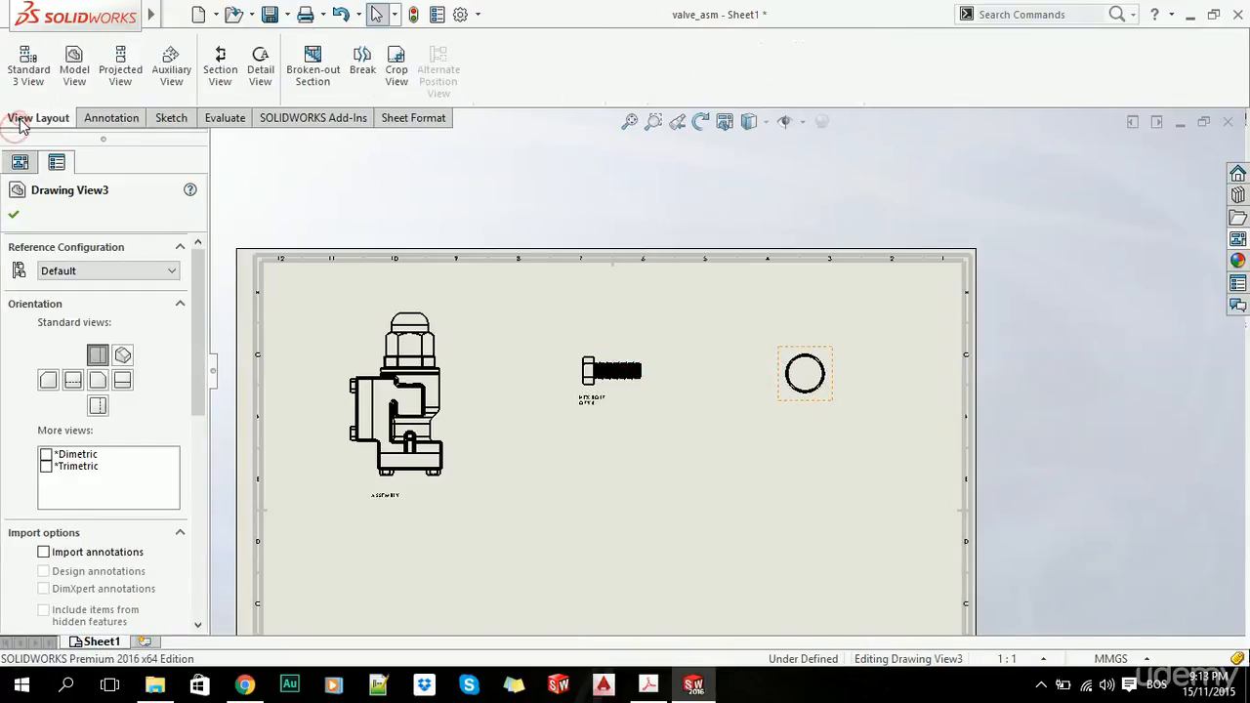
pyautogui.click(120, 76)
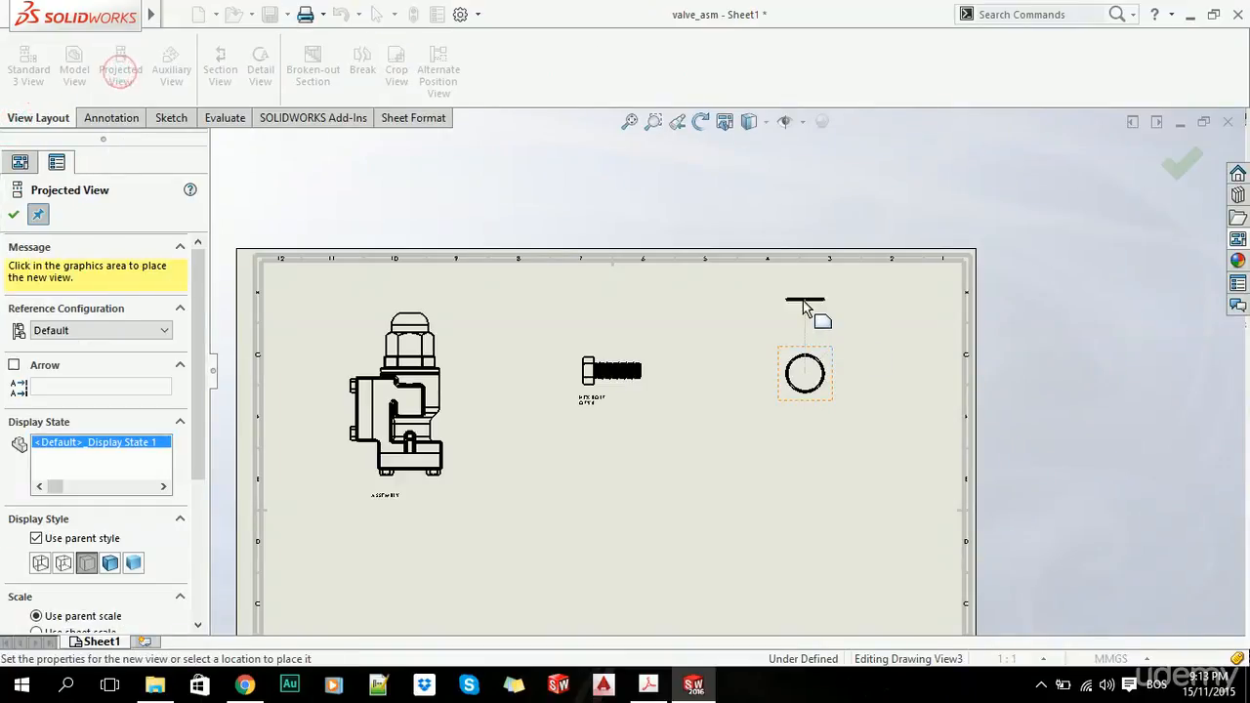
pyautogui.click(13, 216)
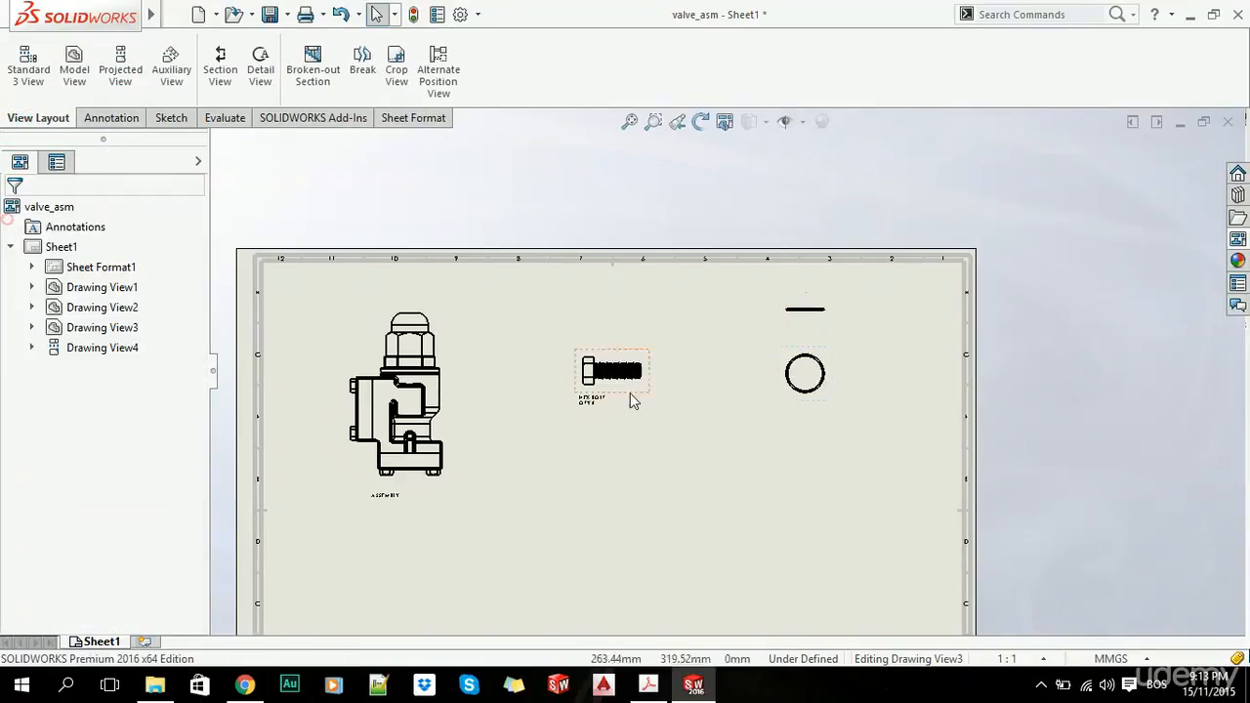
pyautogui.click(1019, 430)
pyautogui.scroll(4, 762, 490)
pyautogui.scroll(-4, 735, 532)
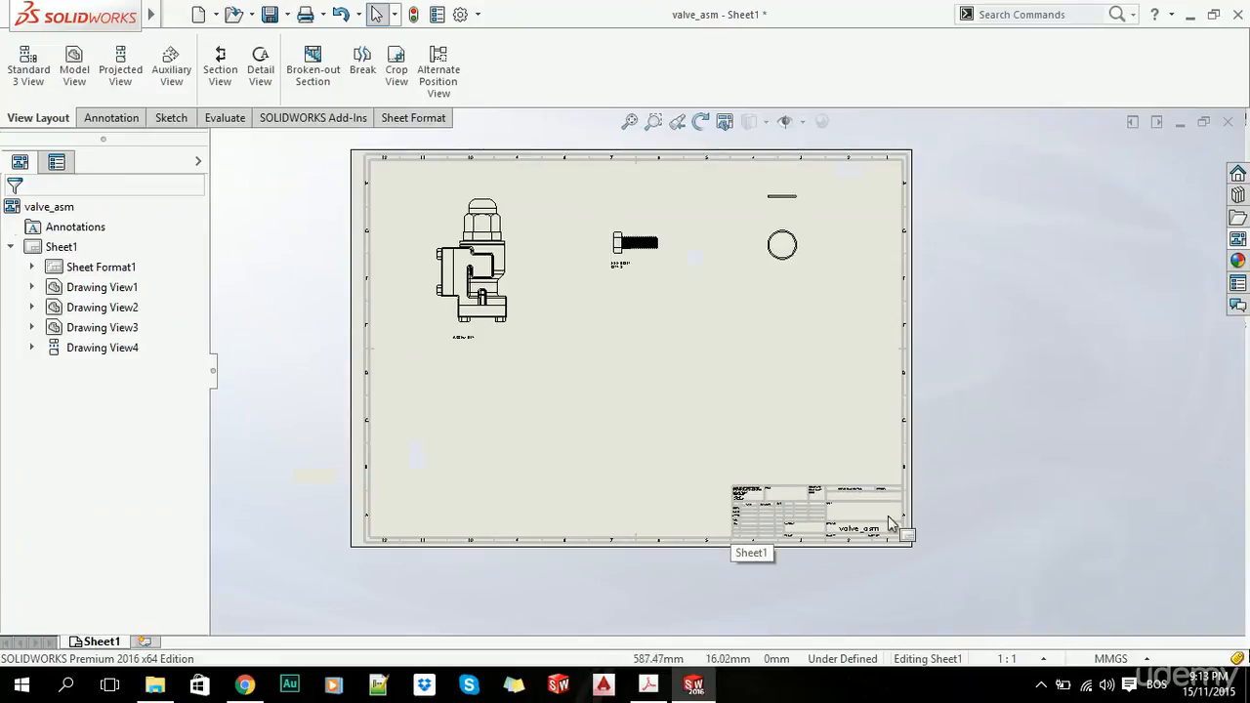
pyautogui.scroll(1, 580, 452)
pyautogui.scroll(-2, 706, 279)
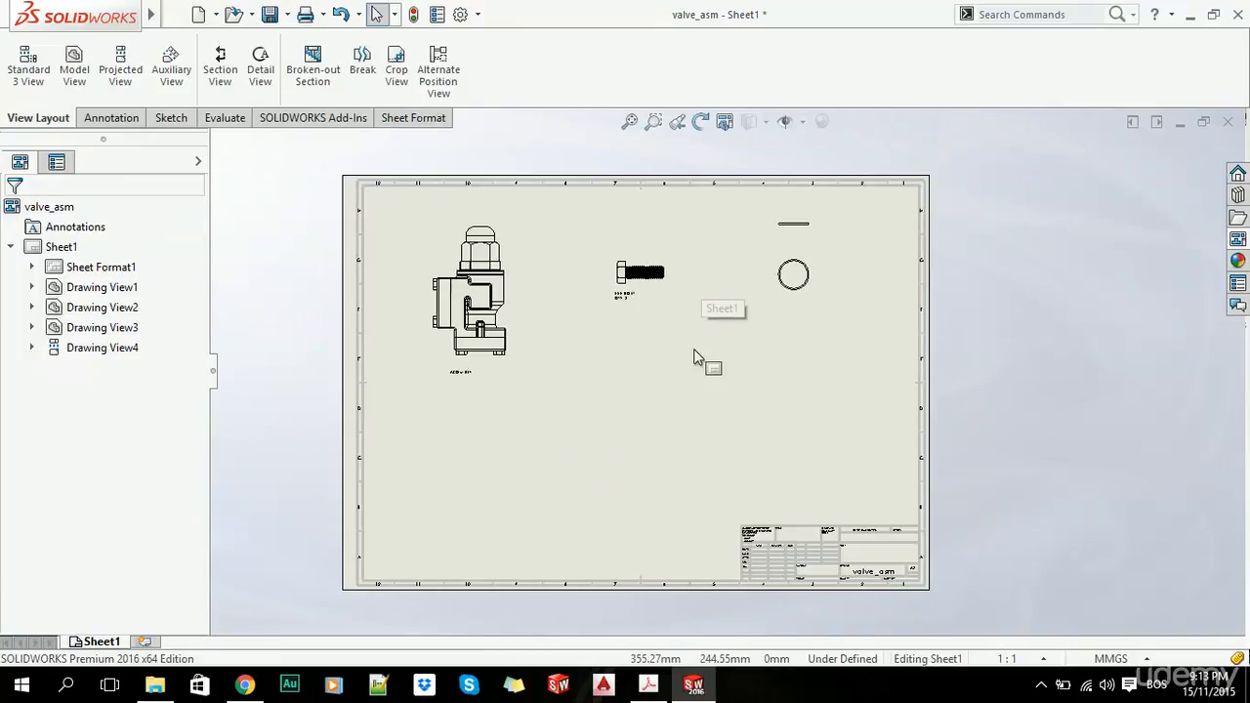
pyautogui.scroll(-3, 684, 352)
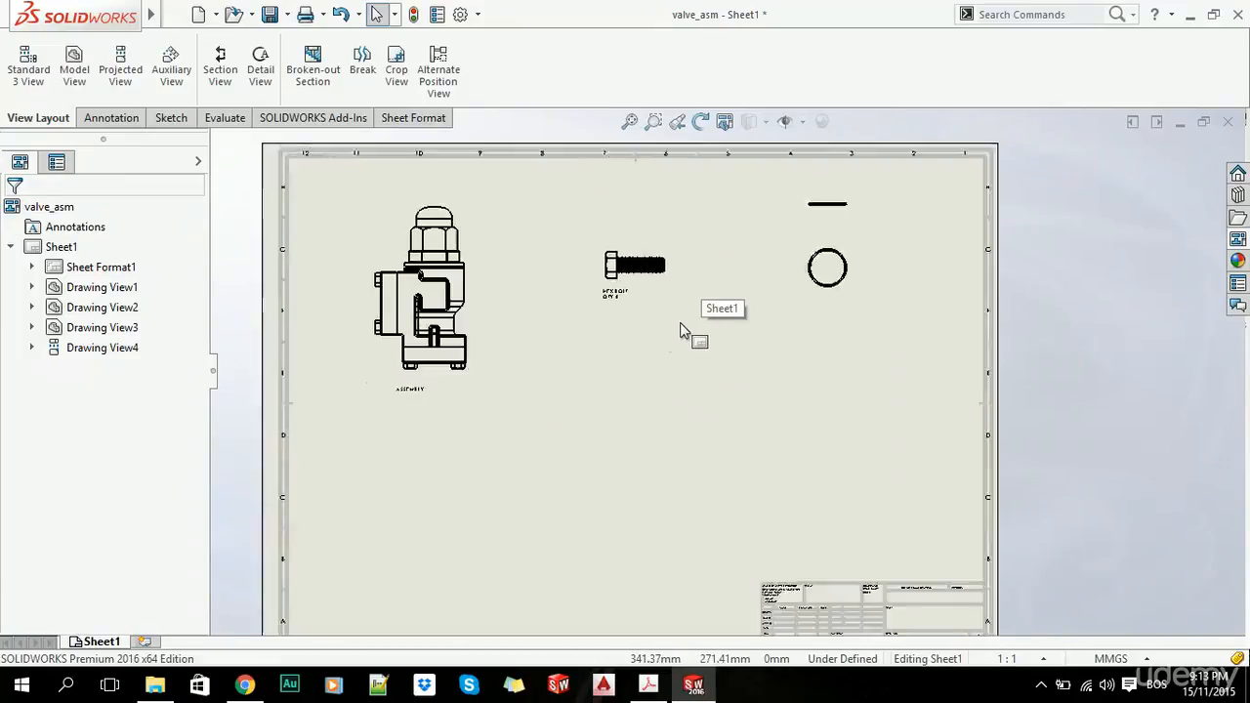
pyautogui.scroll(3, 586, 391)
pyautogui.scroll(-2, 703, 371)
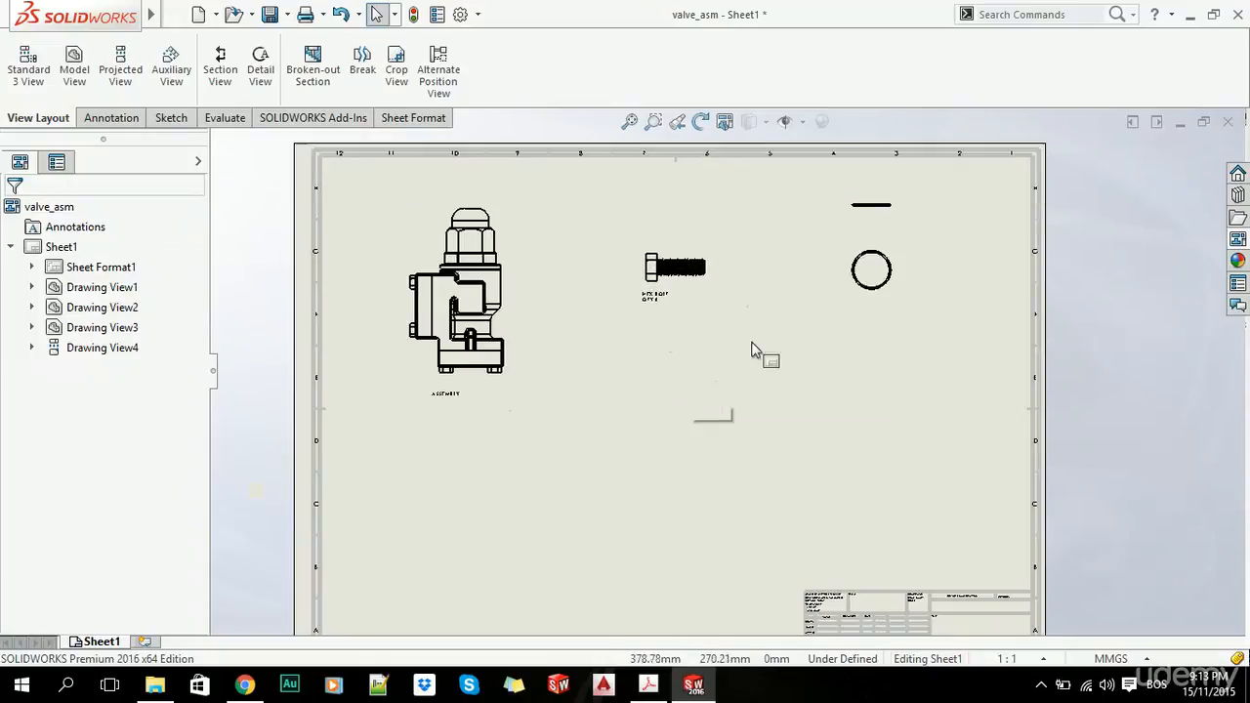
# Delete the hex bolt view from the drawing sheet
pyautogui.click(718, 289)
pyautogui.press('Delete')
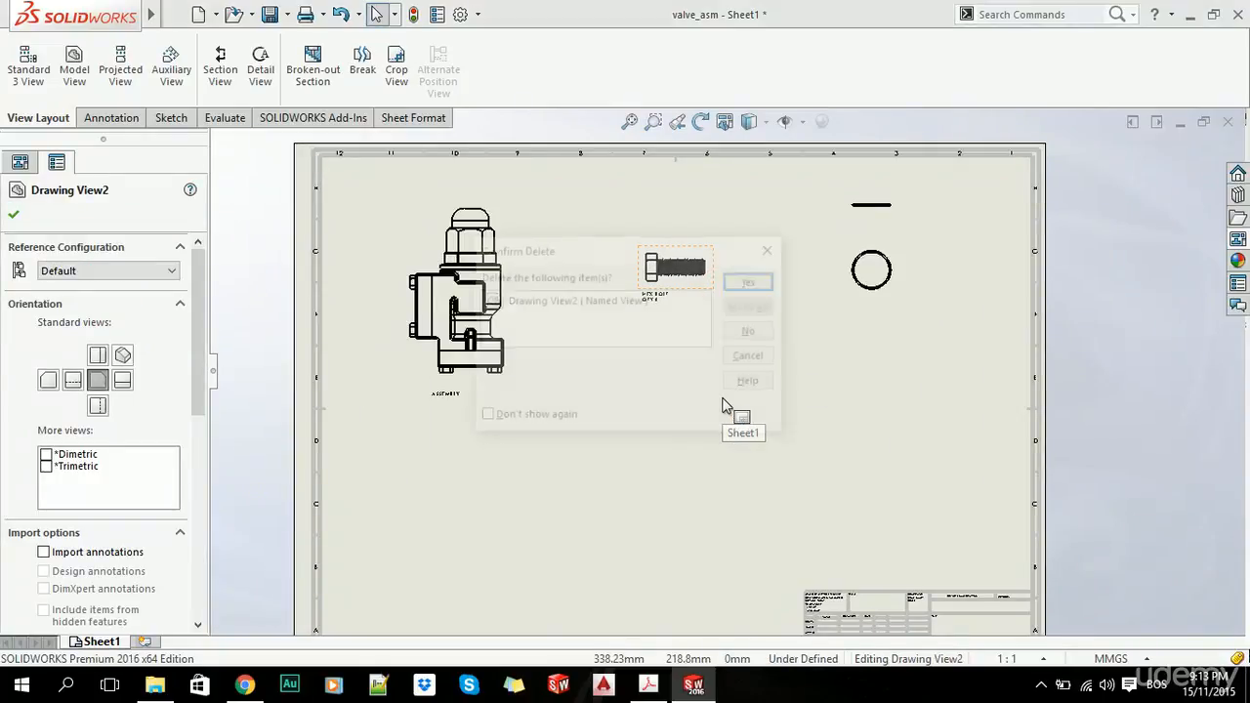
pyautogui.click(752, 283)
# Delete both O-ring views, the circular view and its projected view, from the drawing sheet
pyautogui.moveTo(945, 177); pyautogui.dragTo(805, 293)
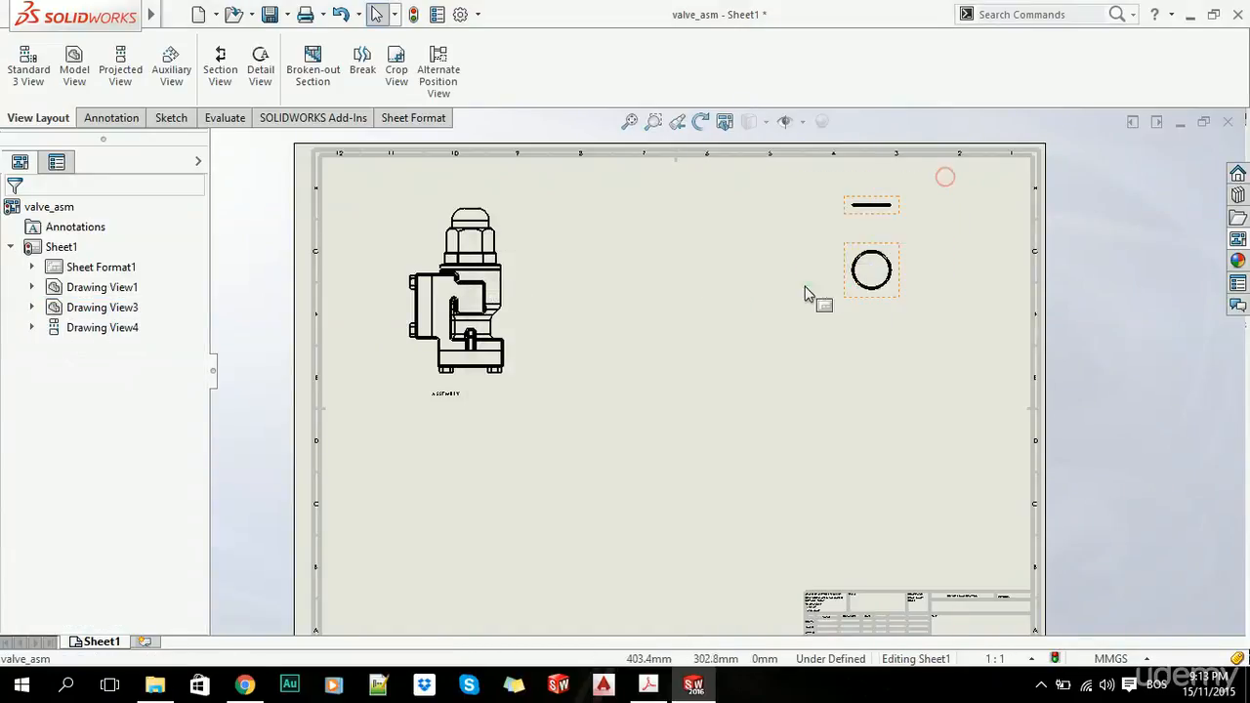
pyautogui.rightClick(854, 290)
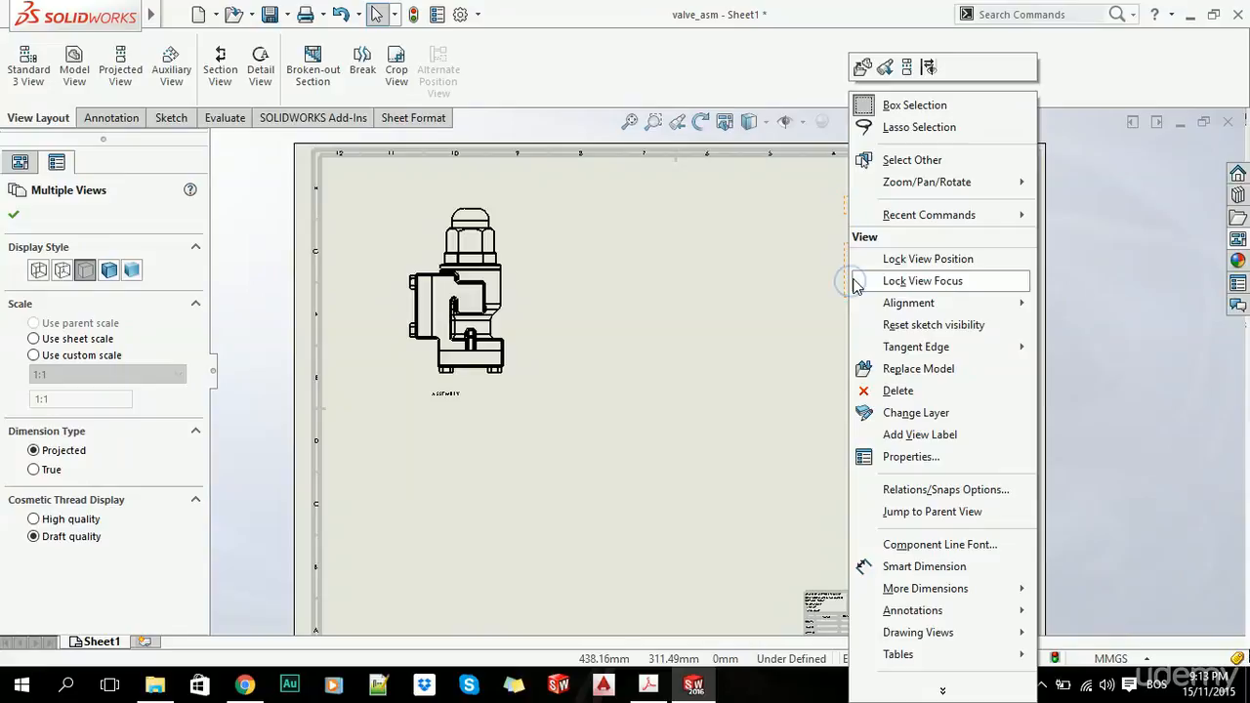
pyautogui.click(899, 391)
pyautogui.click(752, 280)
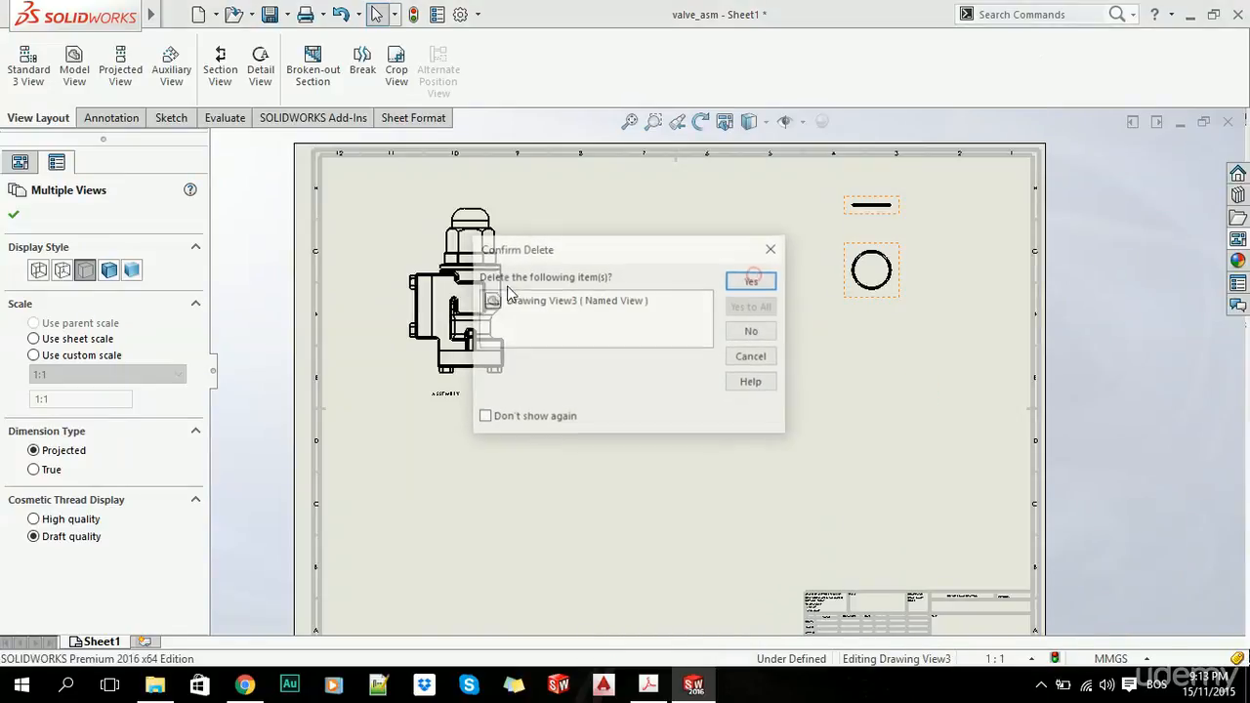
pyautogui.click(751, 280)
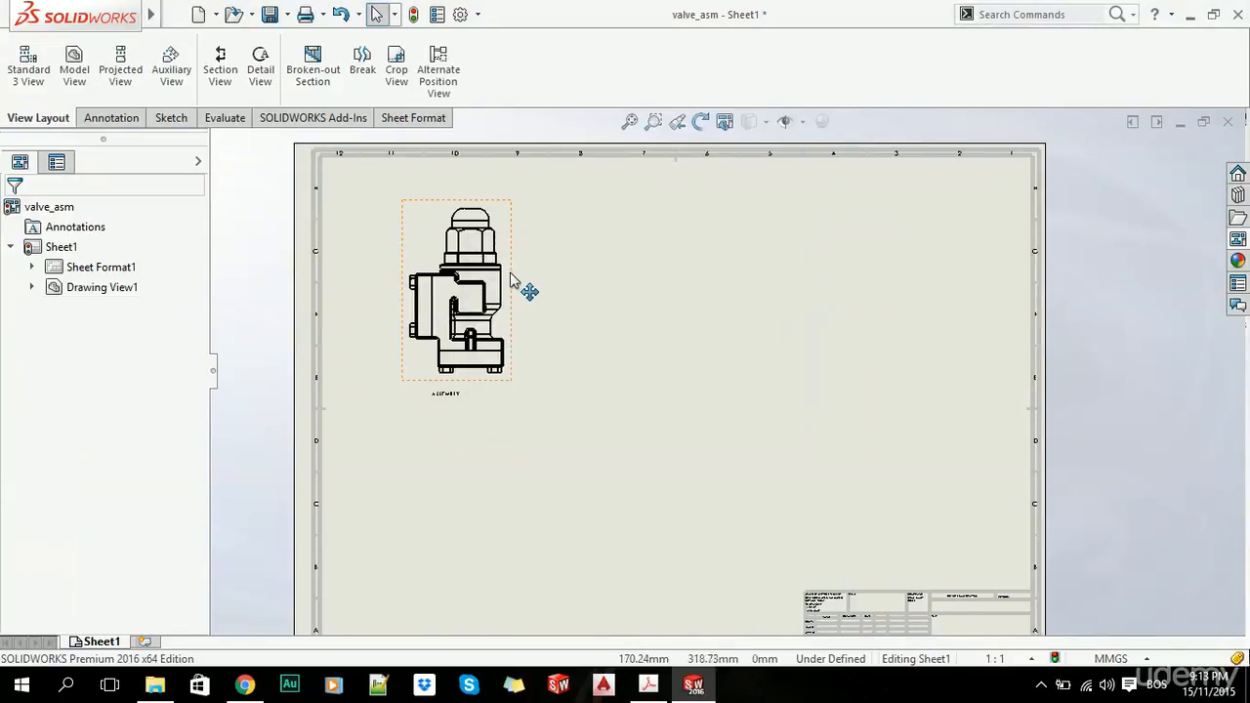
# Move the assembly view from the sheet's upper-left area to the middle of the sheet
pyautogui.moveTo(519, 282)
pyautogui.mouseDown()
pyautogui.moveTo(569, 293)
pyautogui.moveTo(703, 363)
pyautogui.moveTo(735, 360)
pyautogui.moveTo(725, 337)
pyautogui.mouseUp()
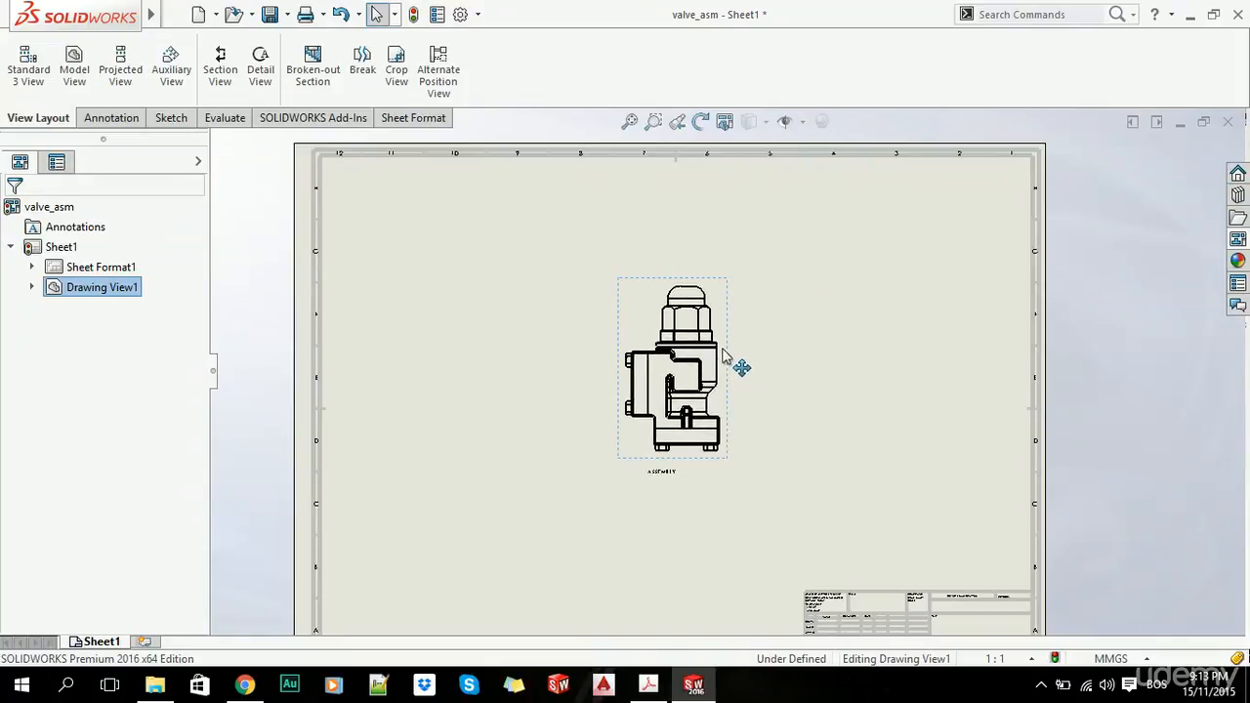
pyautogui.scroll(3, 725, 370)
pyautogui.scroll(-2, 739, 396)
pyautogui.scroll(-1, 753, 406)
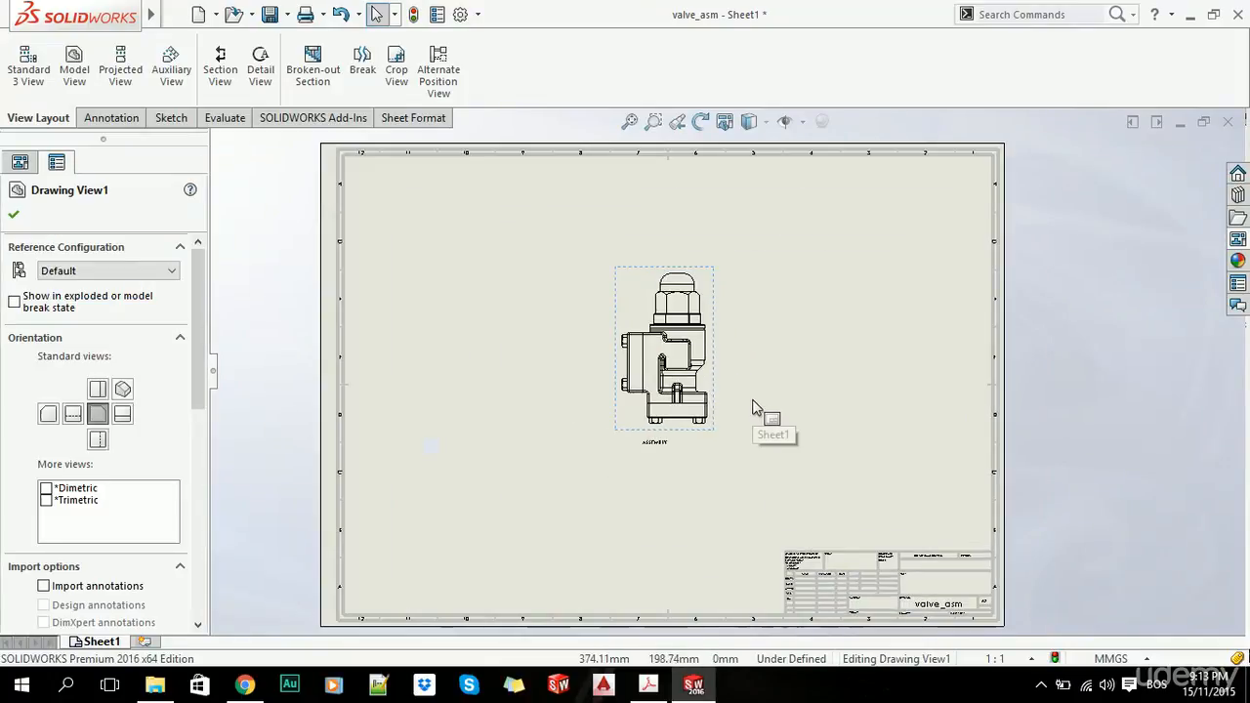
pyautogui.scroll(2, 752, 407)
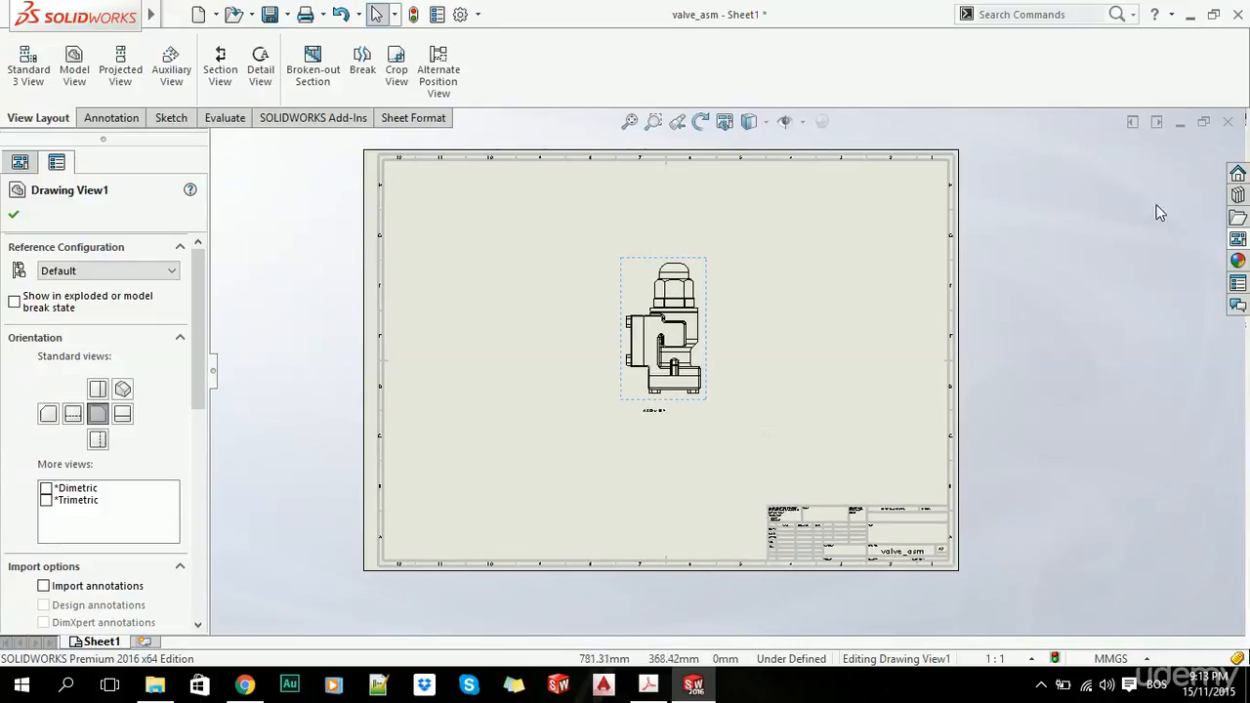
# Close the valve_asm drawing and answer the closing prompt
pyautogui.click(1228, 122)
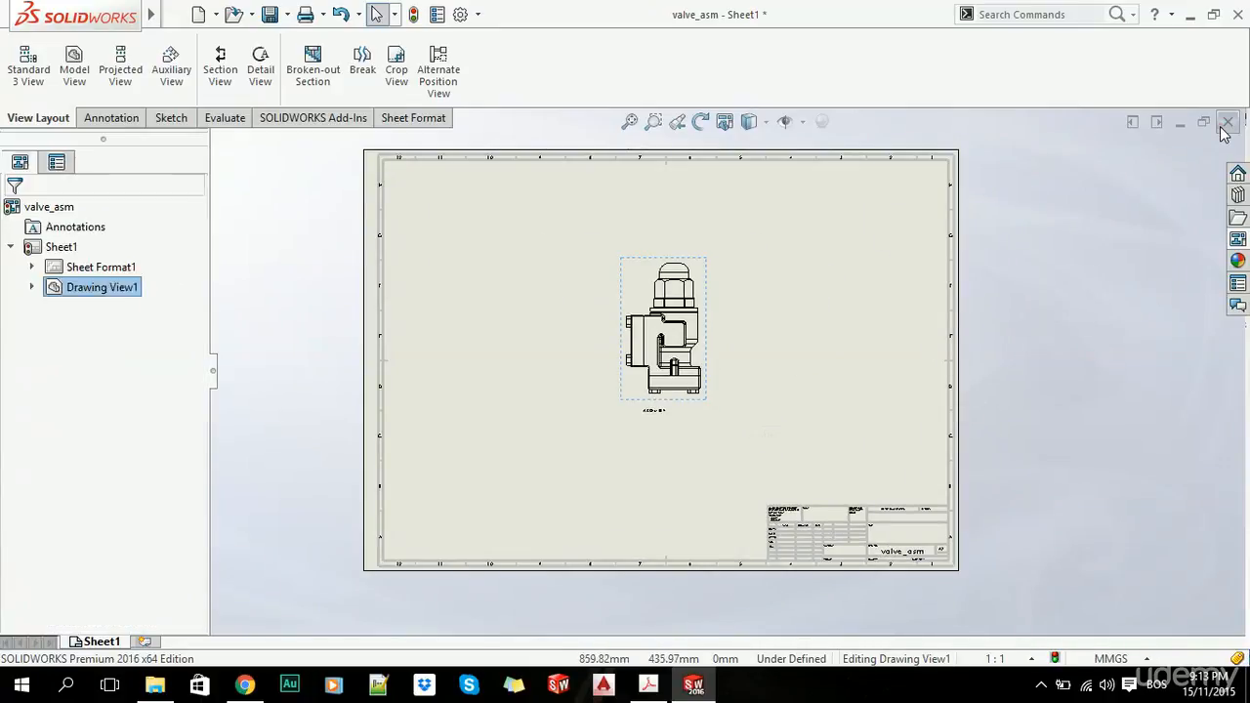
pyautogui.click(626, 354)
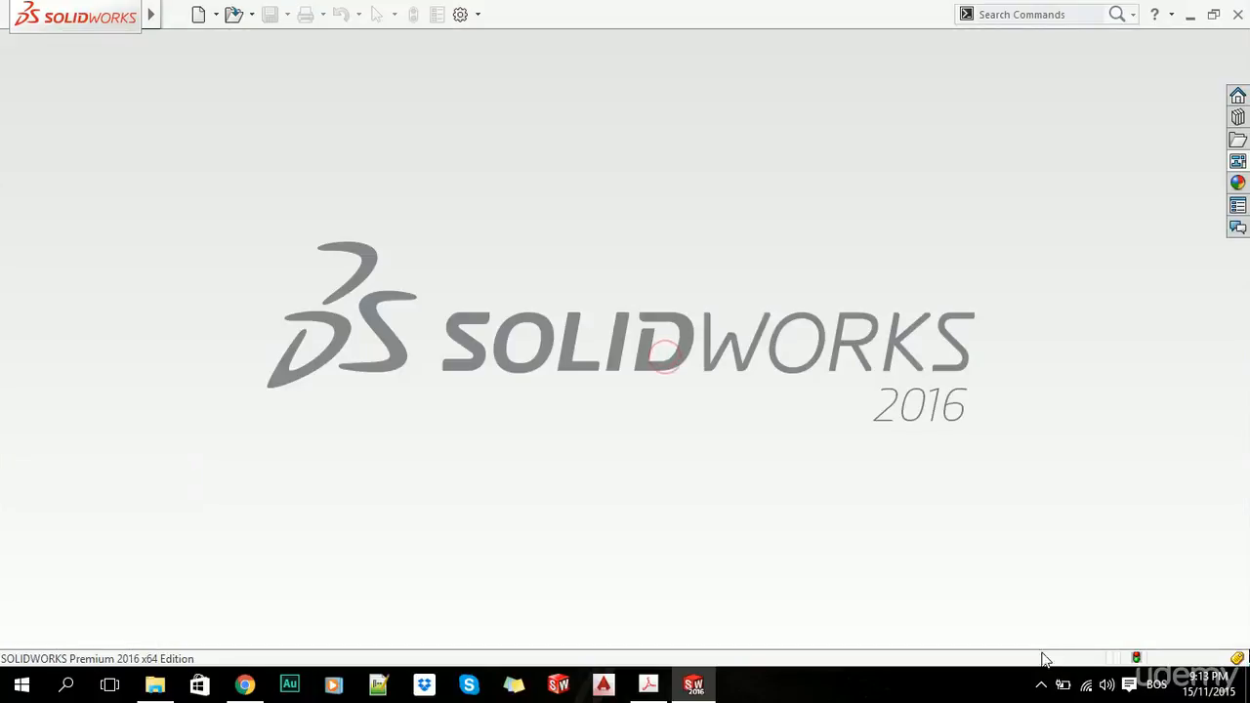